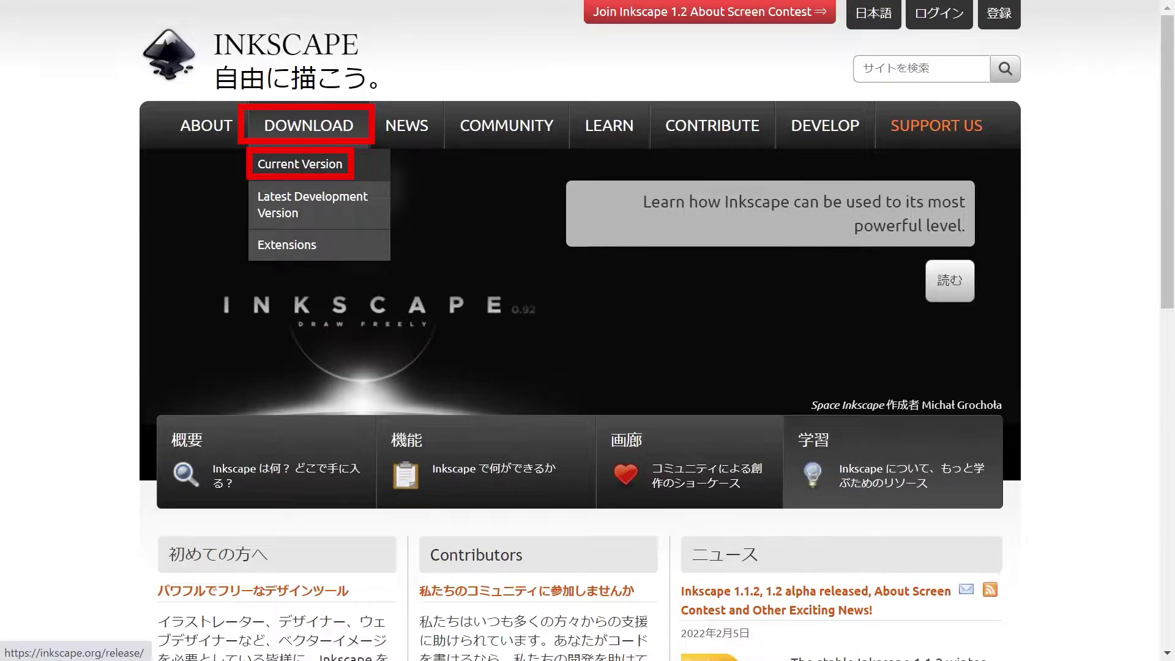
# Step: Open the Inkscape 1.1.2 current-version download page from the DOWNLOAD menu
pyautogui.click(300, 164)
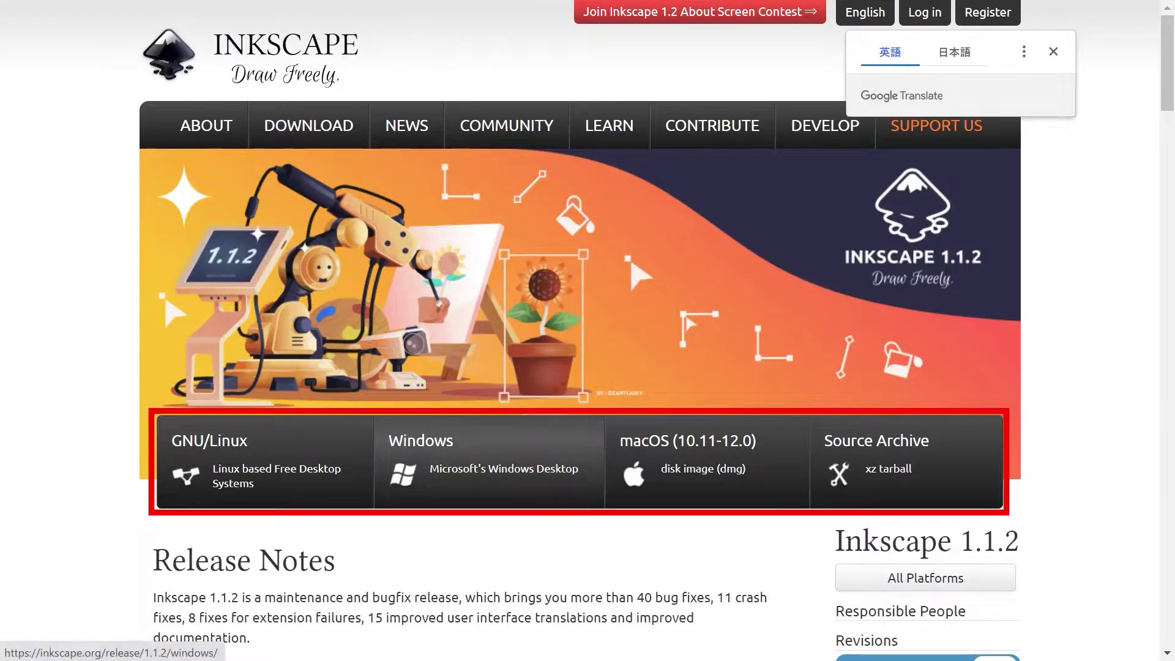
# Step: Go to the Windows download page for the Inkscape 1.1.2 release
pyautogui.click(488, 468)
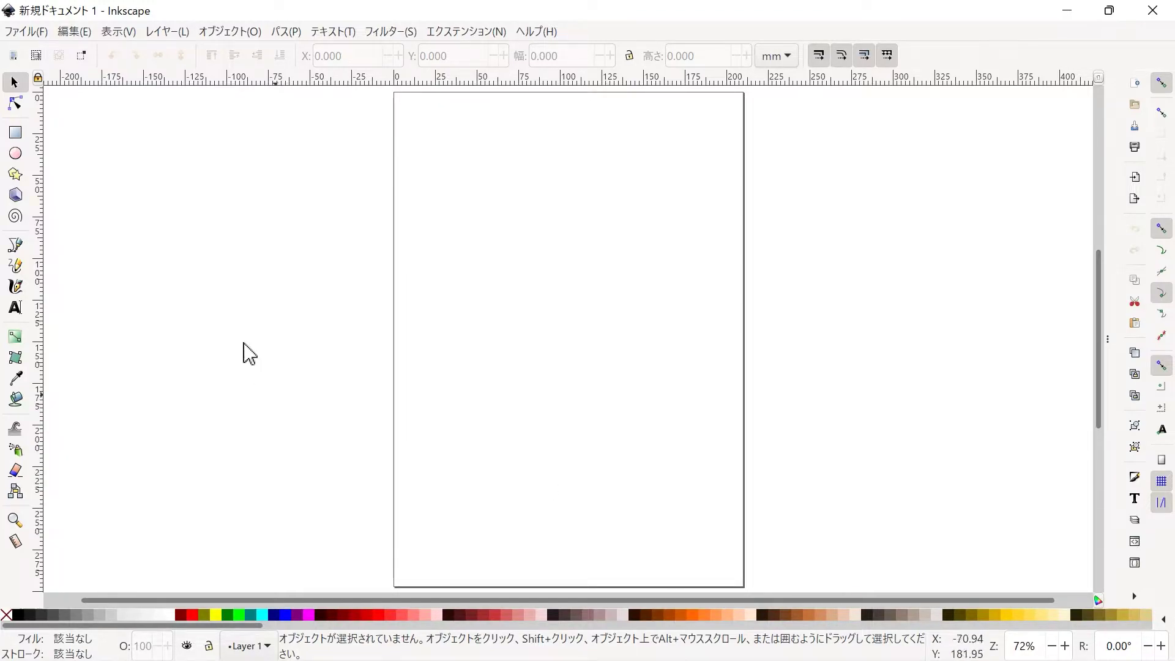
# Step: Open the user extensions folder from Preferences > System
pyautogui.click(74, 32)
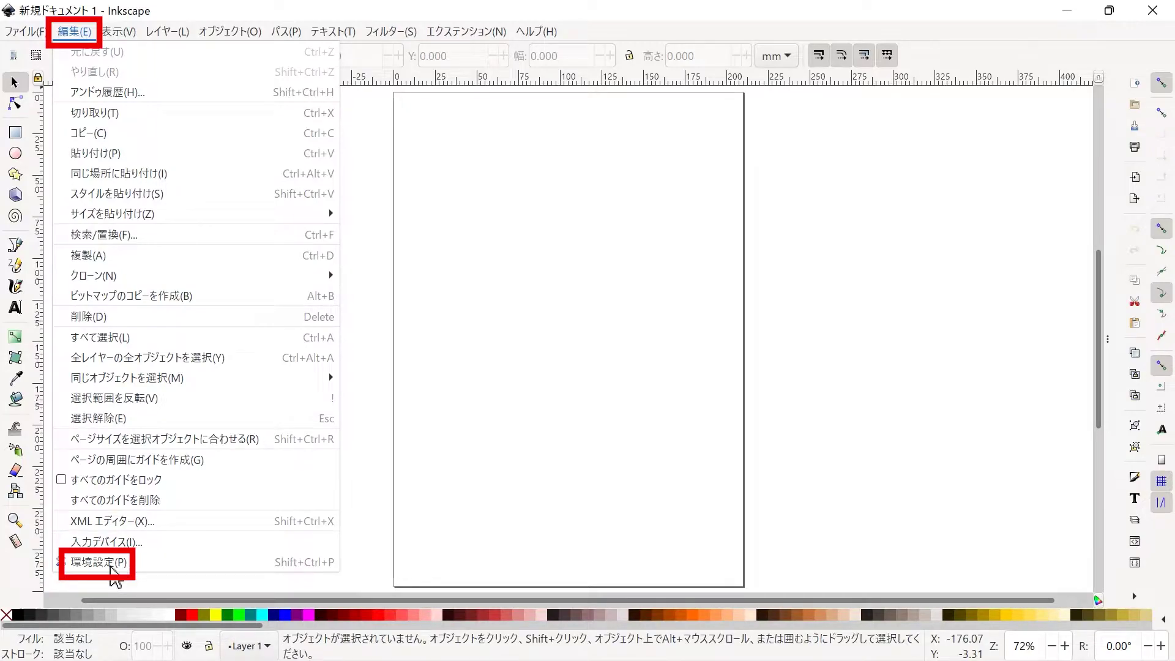
pyautogui.click(110, 569)
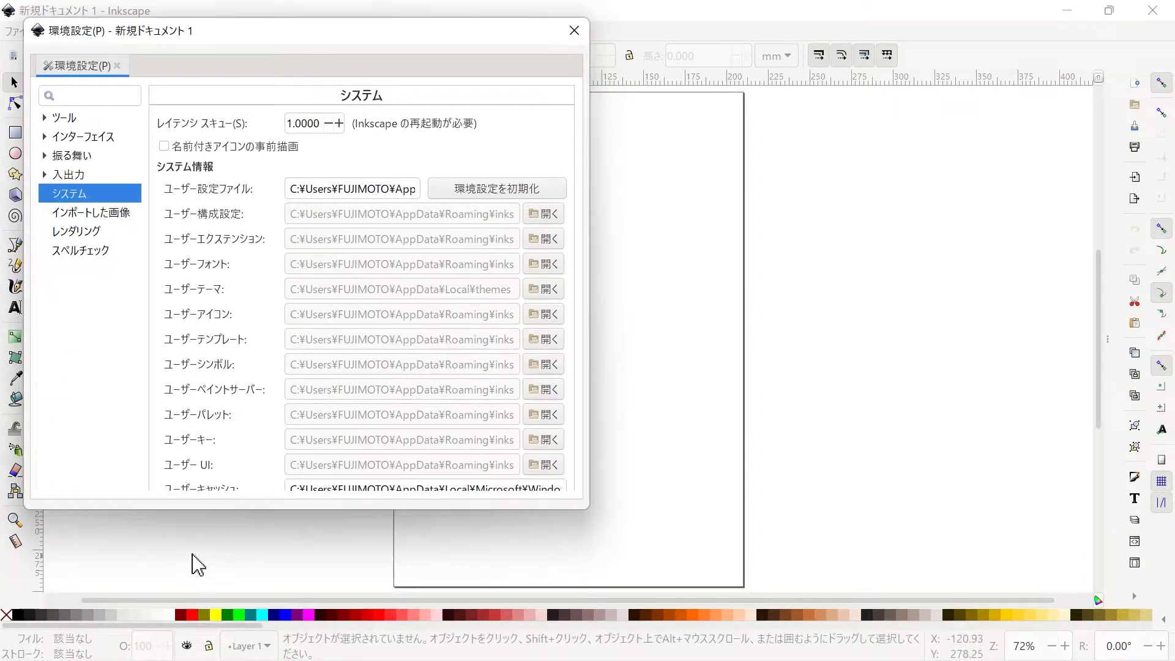
pyautogui.moveTo(569, 367)
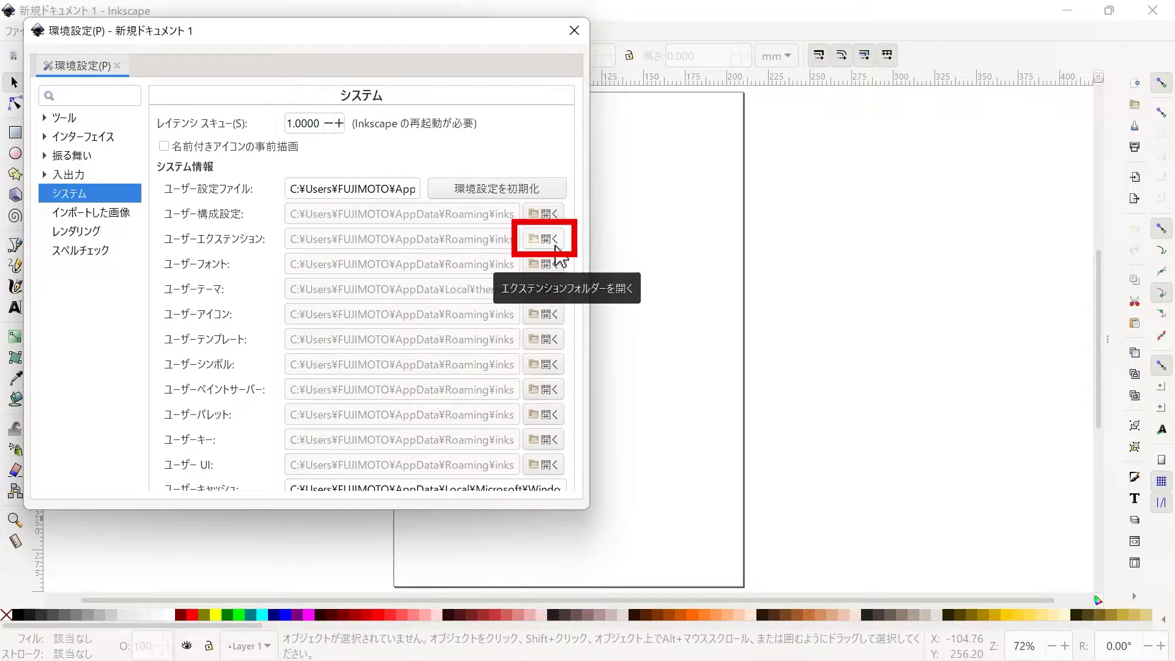
pyautogui.click(557, 239)
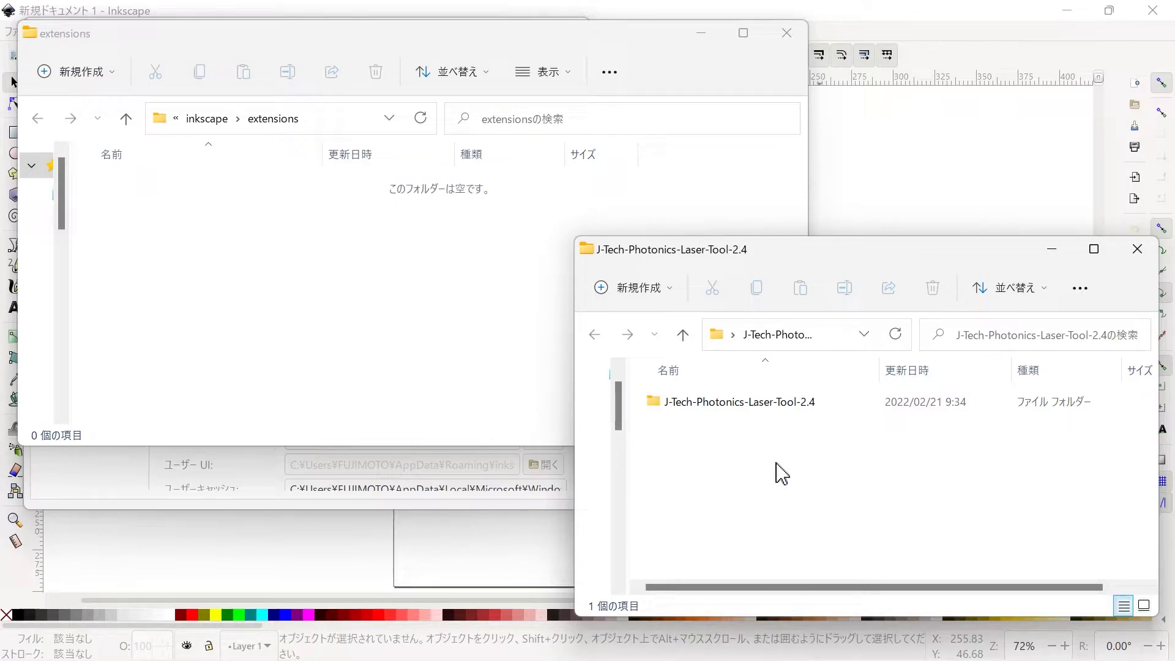
# Step: Drag J-Tech-Photonics-Laser-Tool-2.4 into the extensions folder and open the copied folder
pyautogui.click(742, 412)
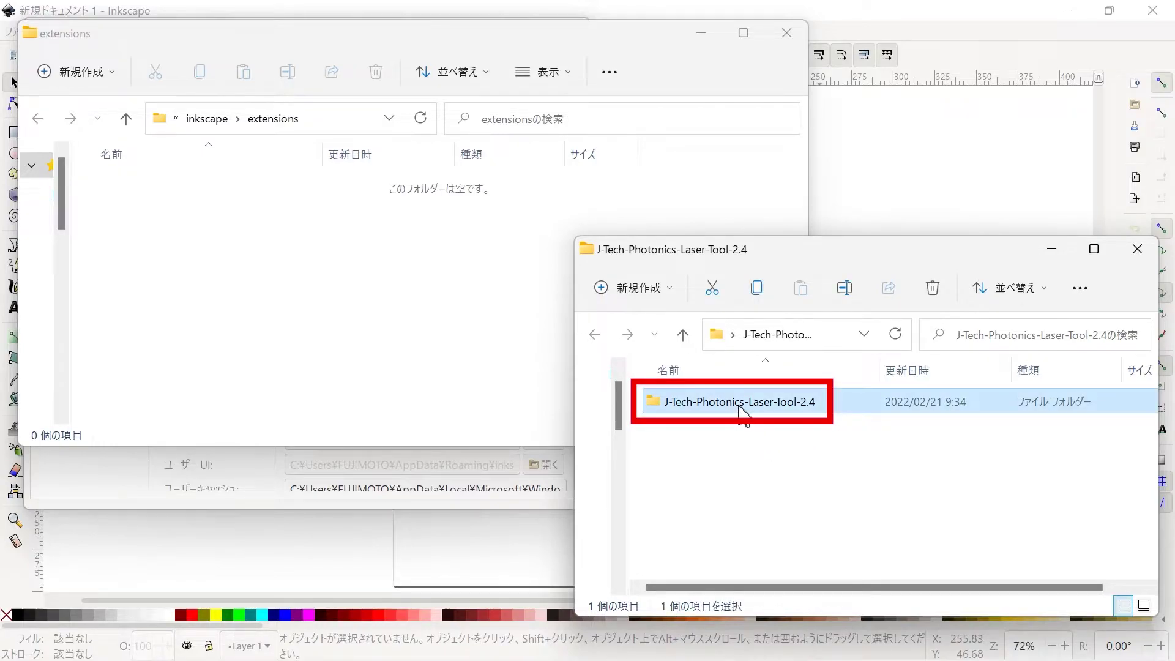
pyautogui.moveTo(739, 408); pyautogui.dragTo(276, 233)
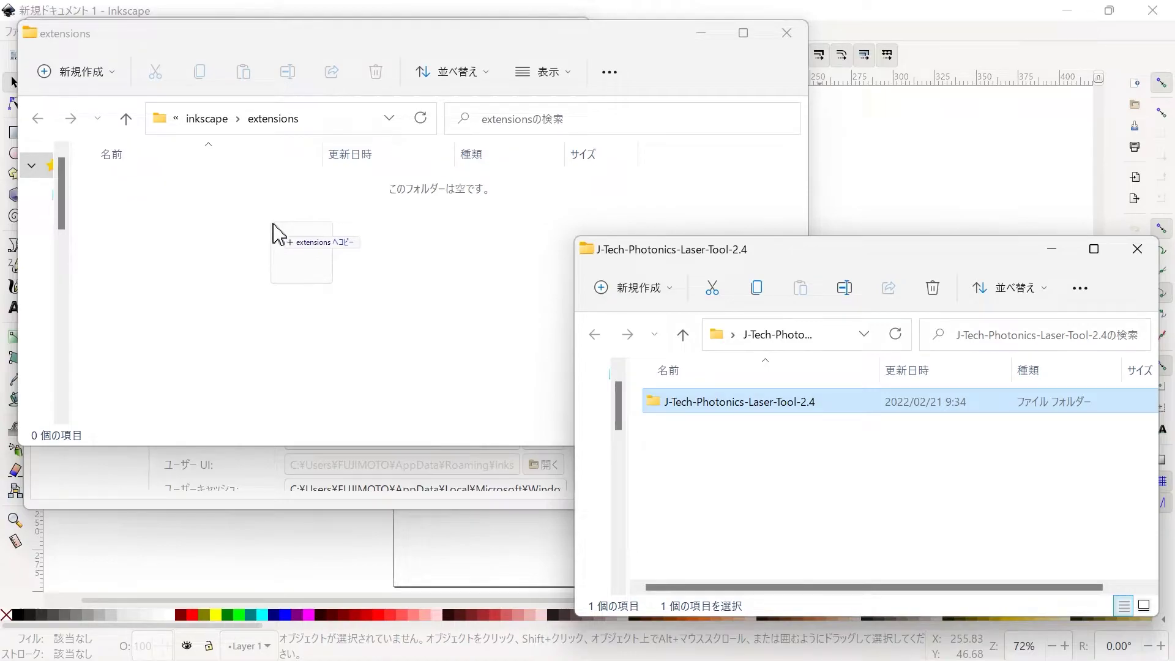
pyautogui.moveTo(273, 224); pyautogui.dragTo(274, 226)
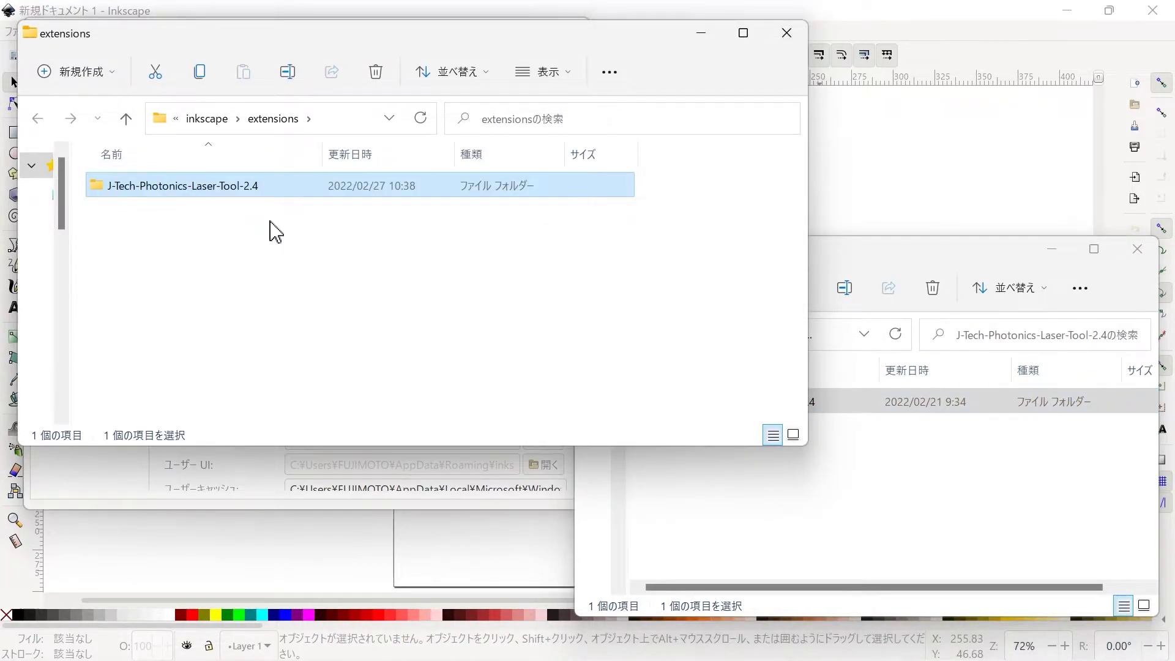
pyautogui.doubleClick(264, 190)
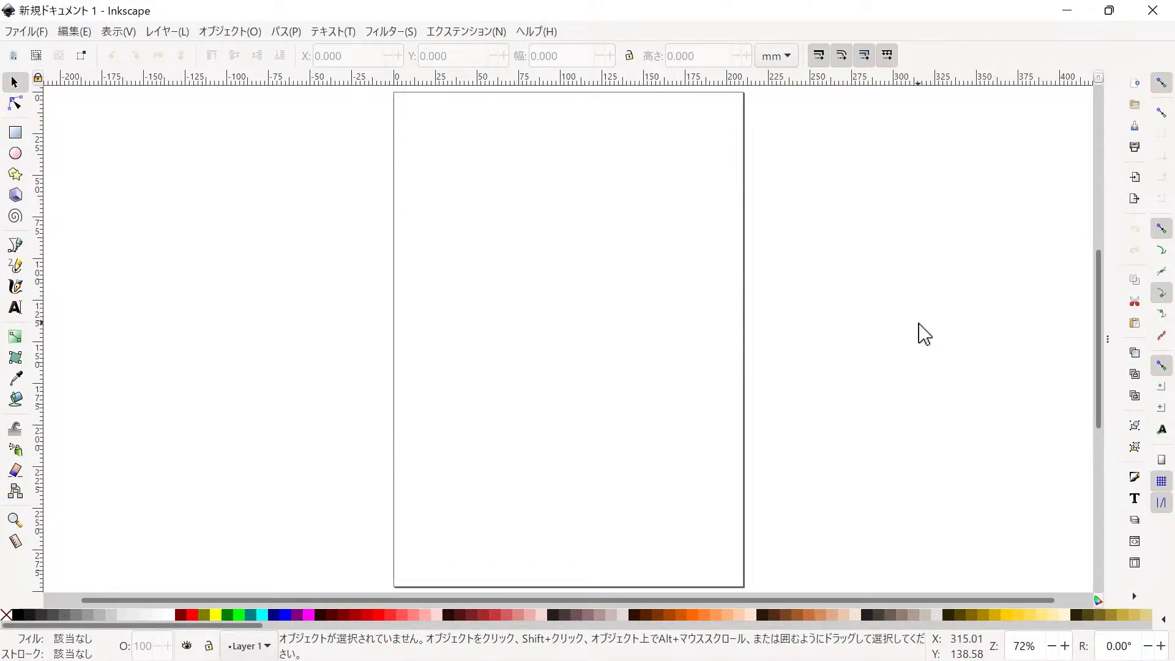
# Step: Check the Extensions menu for the Generate Laser Gcode entry
pyautogui.click(486, 33)
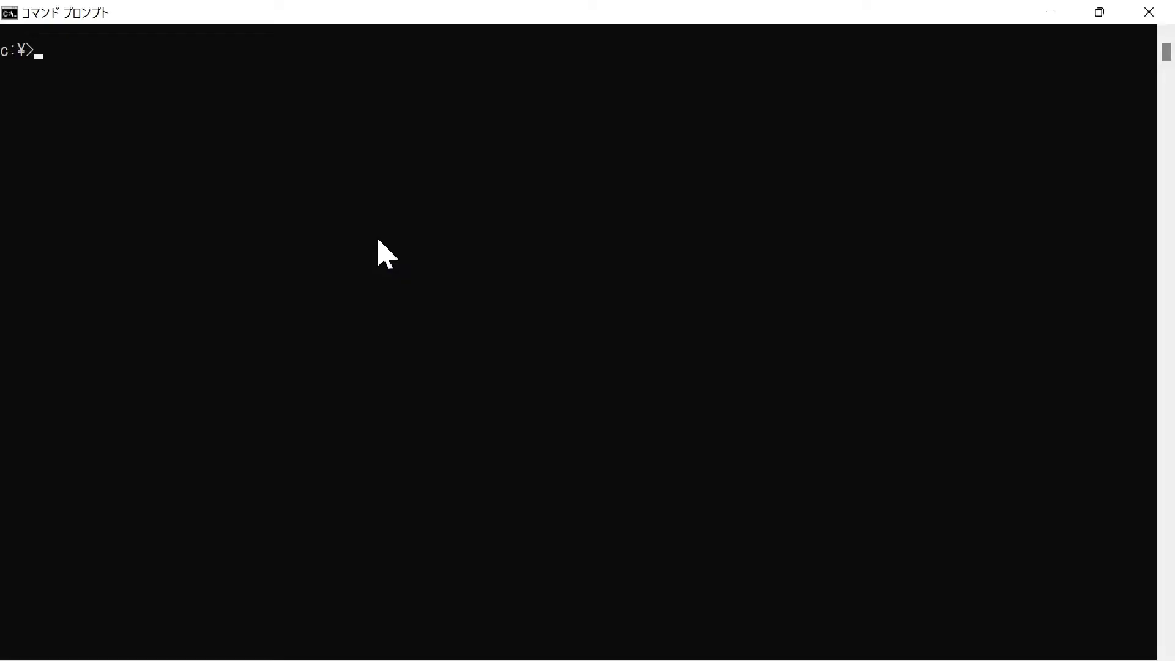
# Step: Run 'pip install svg-to-gcode' in Command Prompt
pyautogui.write('pip install svg-to-gcode')
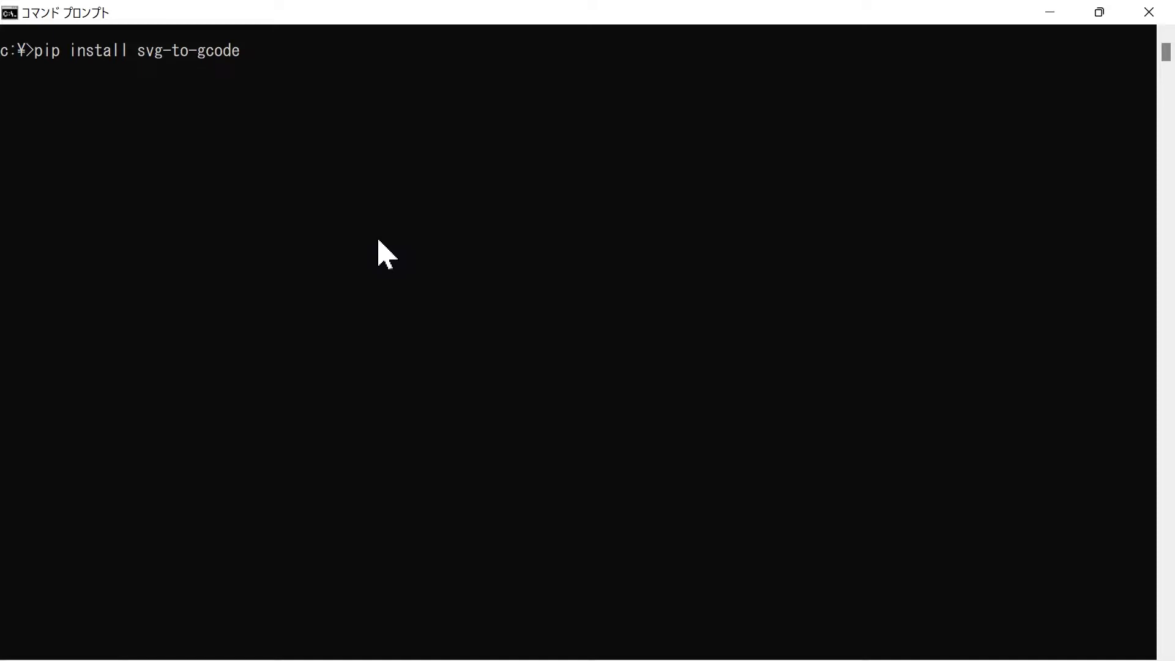
pyautogui.press('Return')
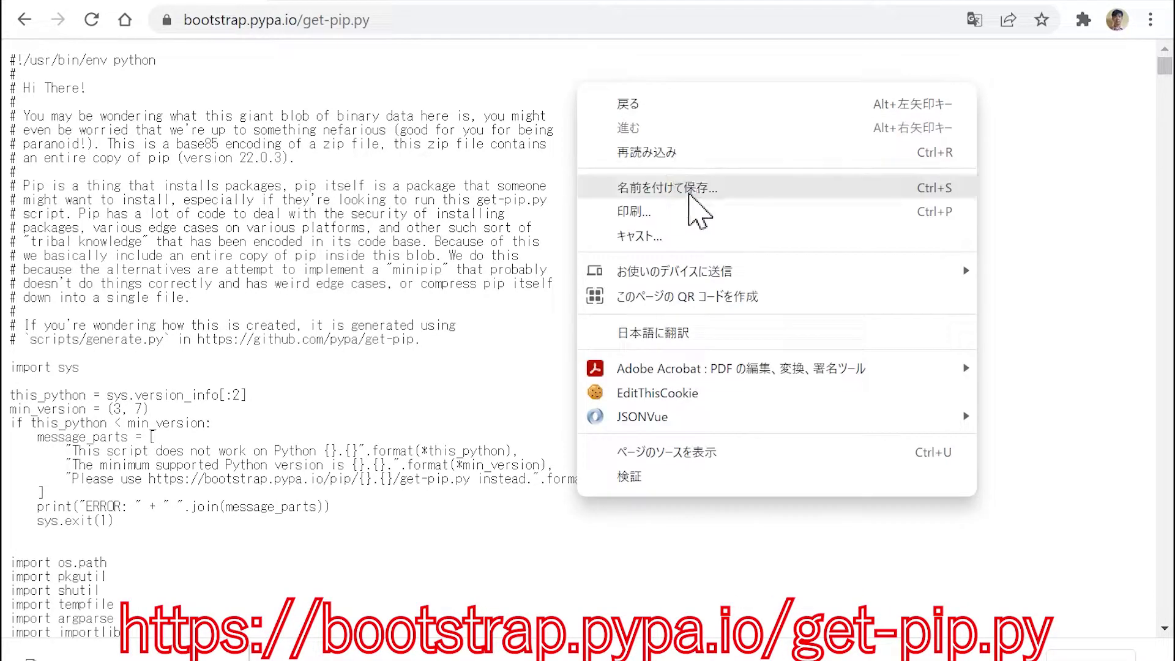
# Step: Save the get-pip.py page from Chrome into the Documents folder
pyautogui.click(688, 194)
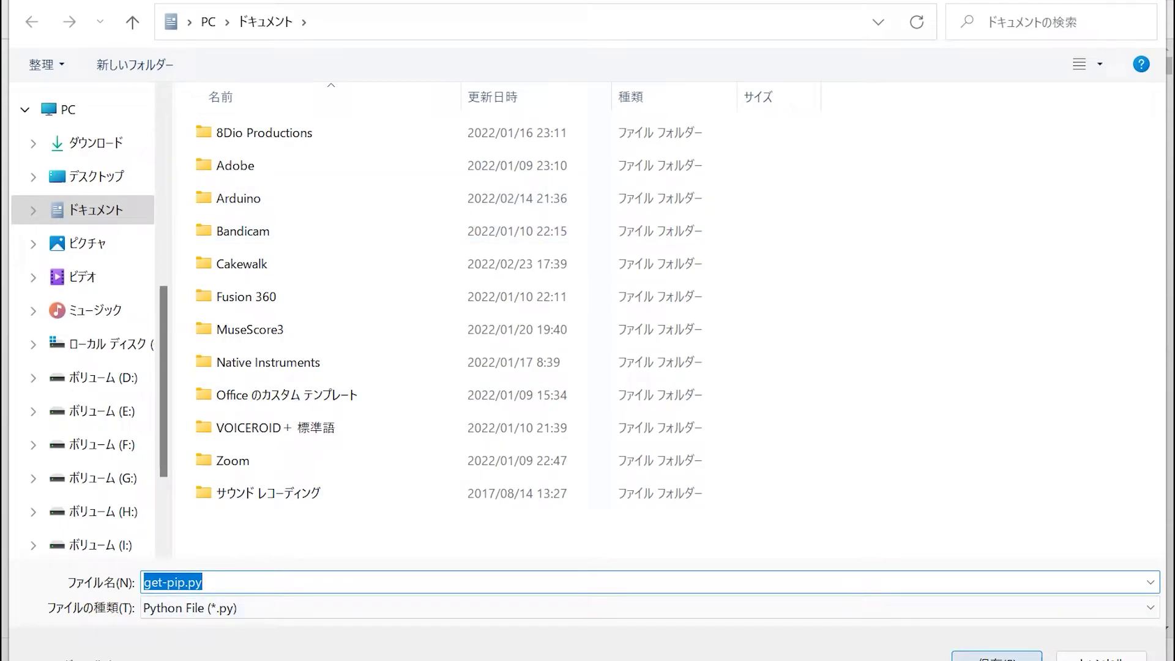
pyautogui.click(996, 656)
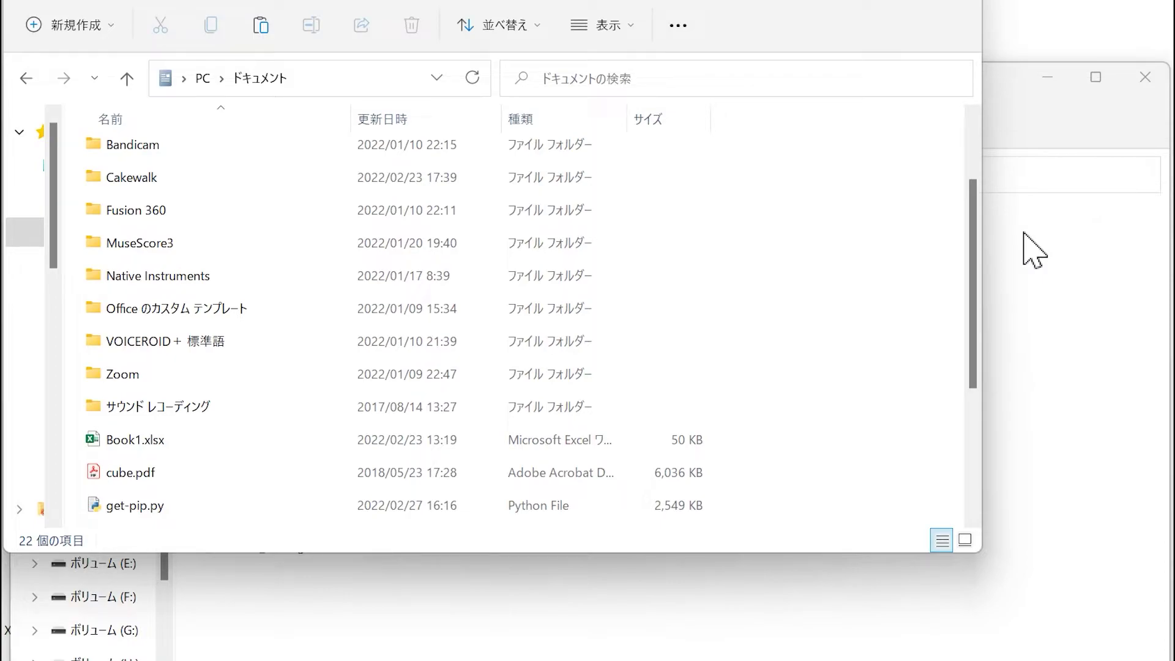
# Step: Copy get-pip.py from Documents into C:\Program Files\Inkscape\bin, granting administrator permission
pyautogui.rightClick(164, 510)
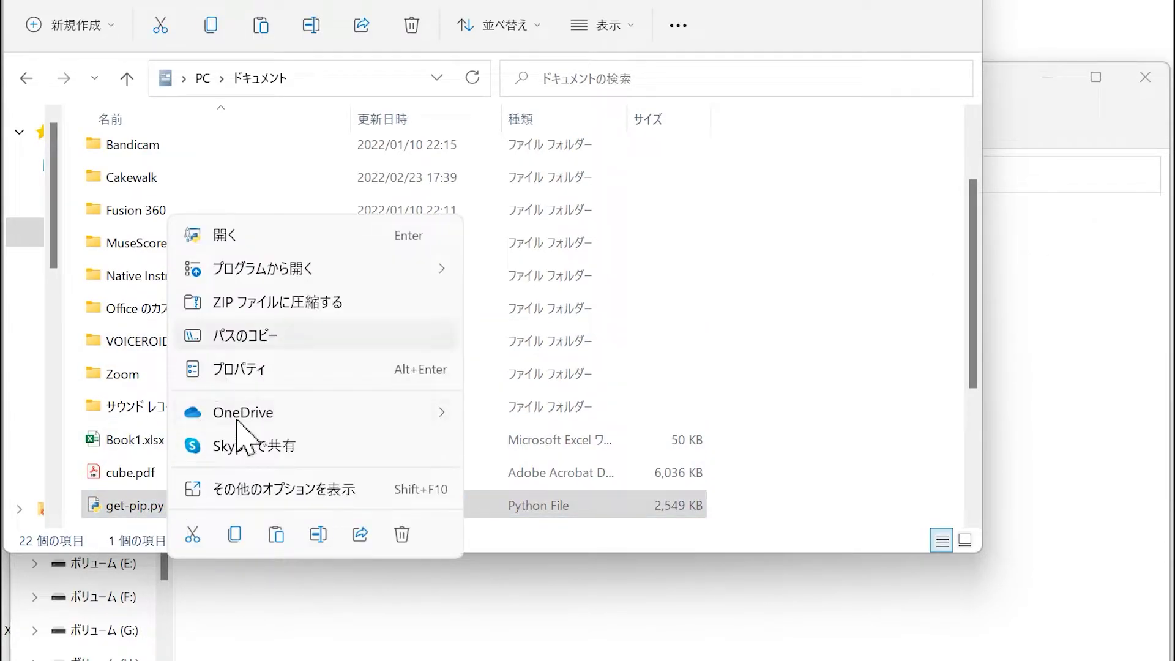
pyautogui.click(237, 533)
pyautogui.click(1070, 126)
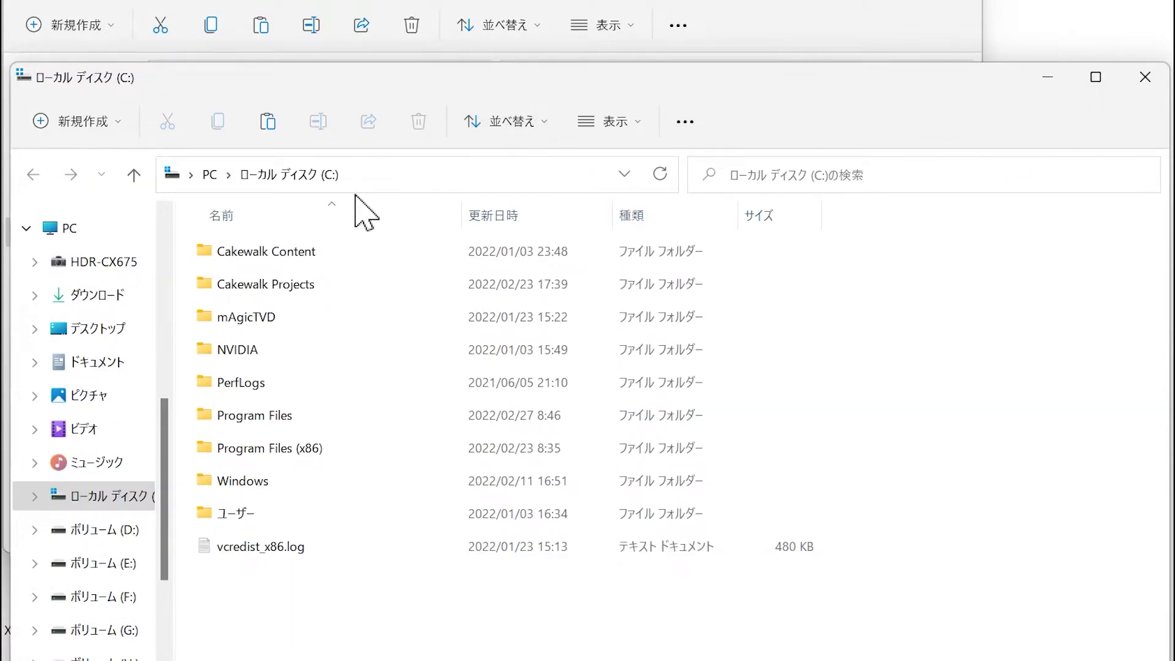
pyautogui.doubleClick(300, 422)
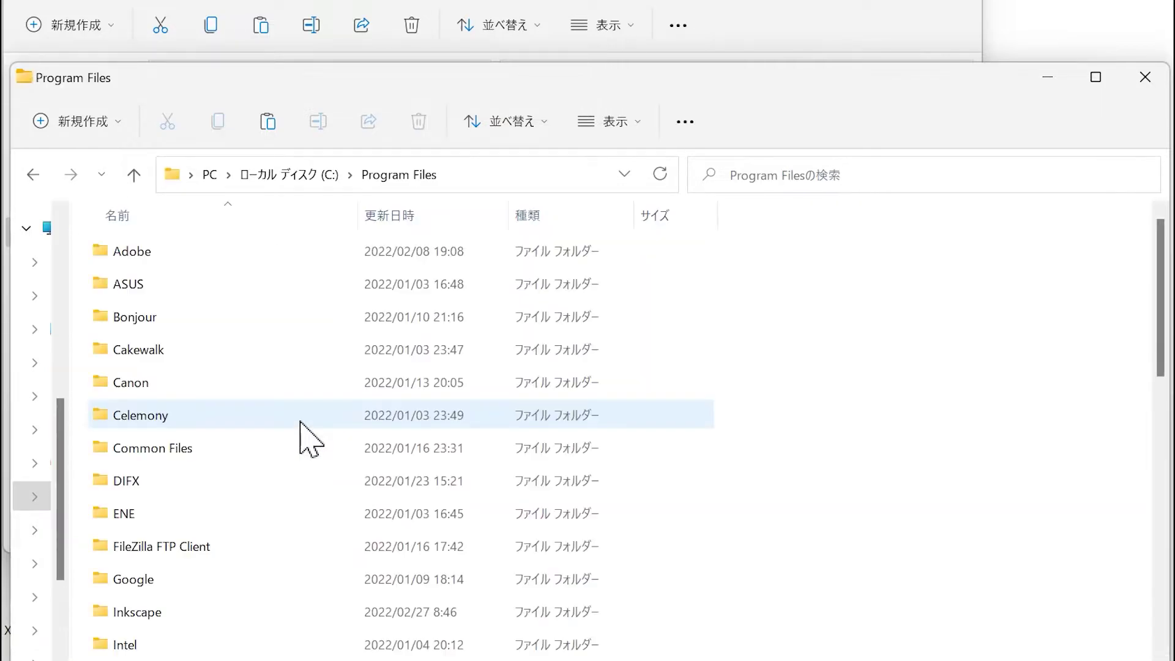
pyautogui.scroll(-2, 293, 441)
pyautogui.scroll(-2, 291, 451)
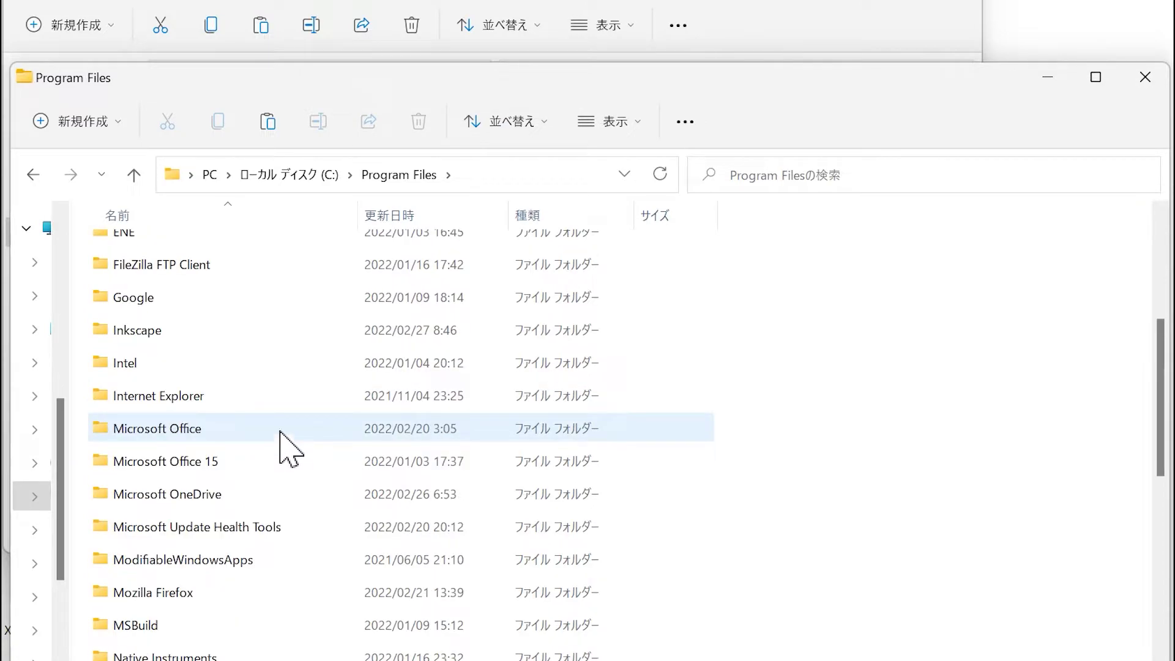
pyautogui.doubleClick(212, 331)
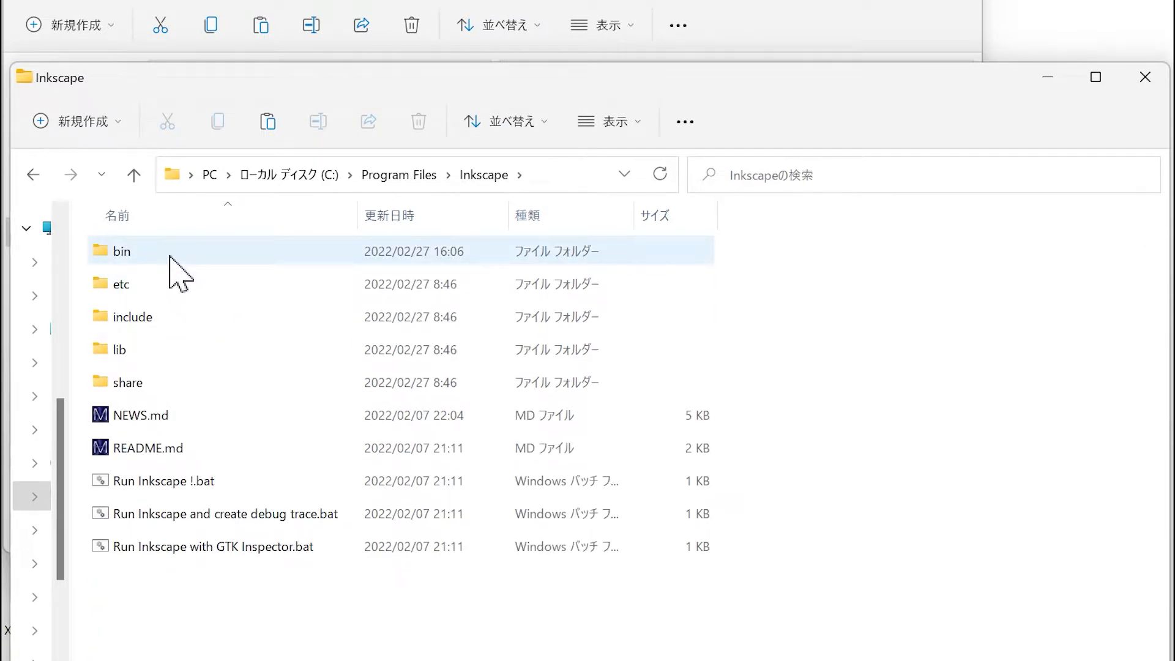
pyautogui.doubleClick(172, 264)
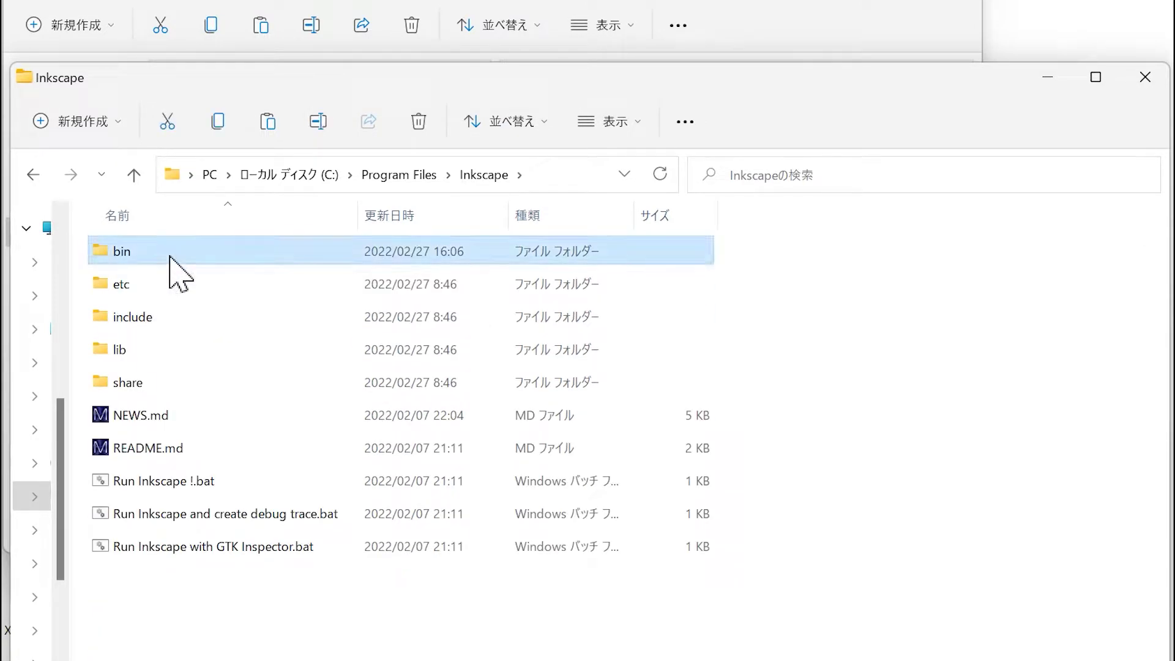
pyautogui.rightClick(974, 422)
pyautogui.click(688, 355)
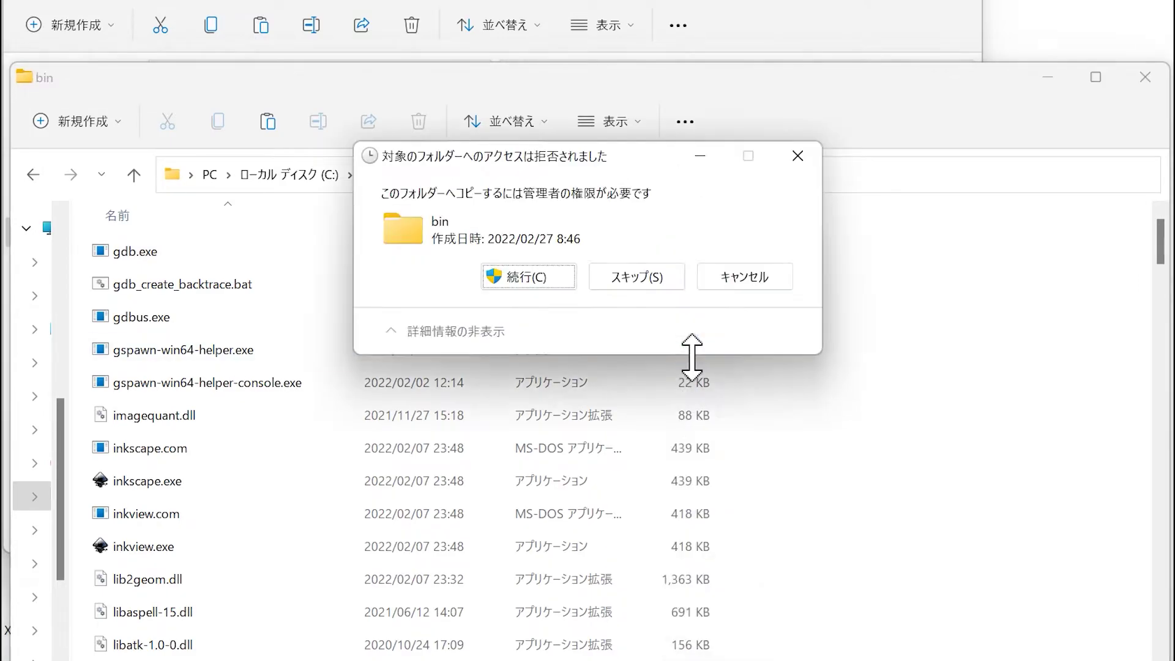
pyautogui.click(539, 278)
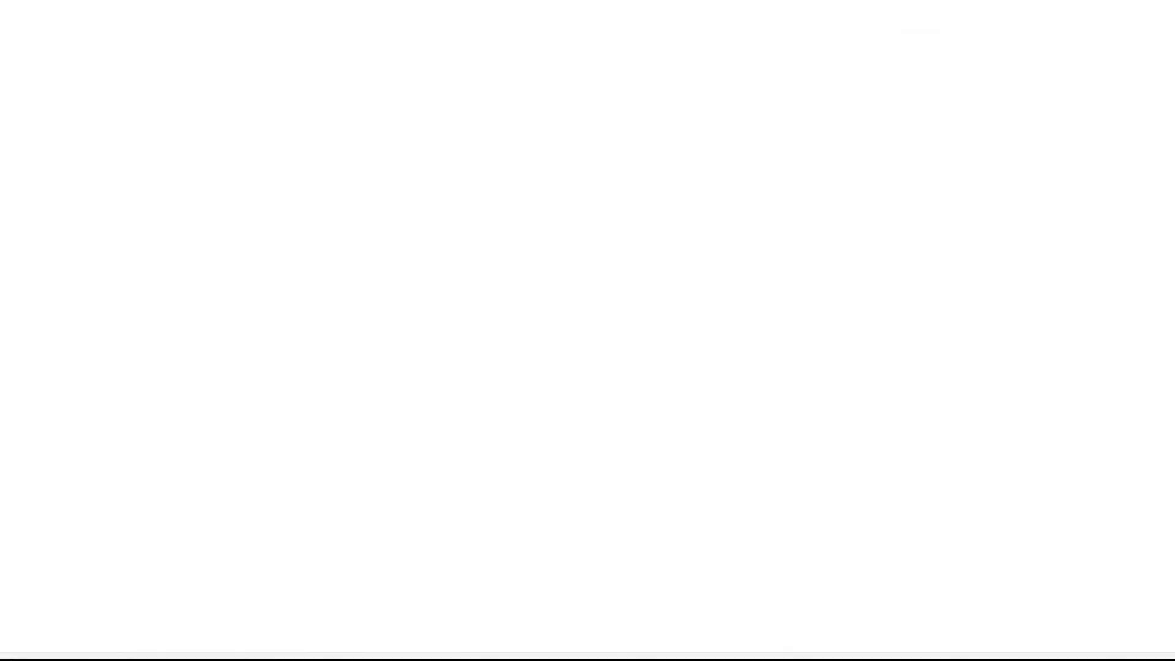
# Step: In Command Prompt, run python get-pip.py from c:/program files/inkscape/bin
pyautogui.click(23, 642)
pyautogui.write('comm')
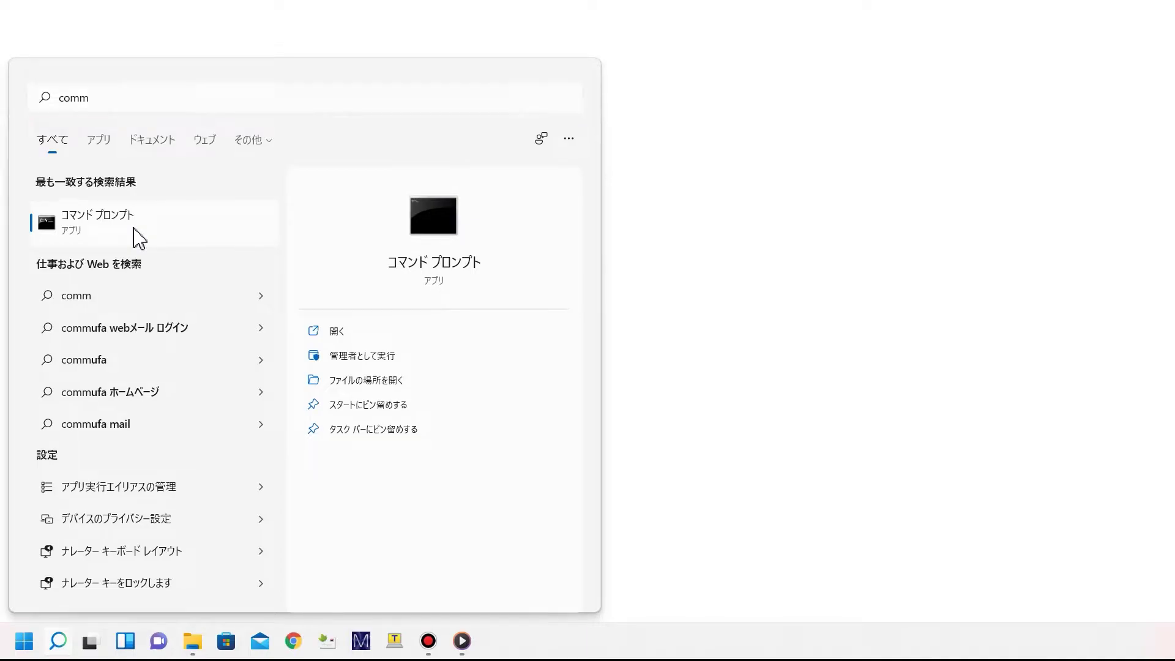
pyautogui.click(134, 230)
pyautogui.write('cd "c:/program files/inkscape/bin"')
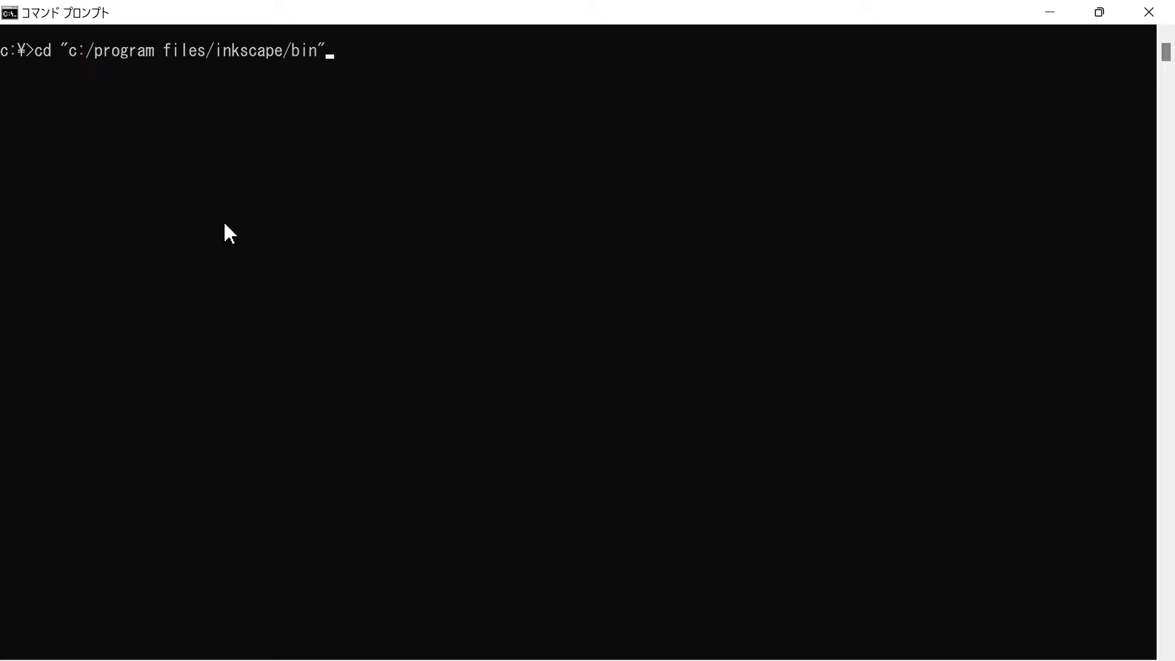
pyautogui.press('Return')
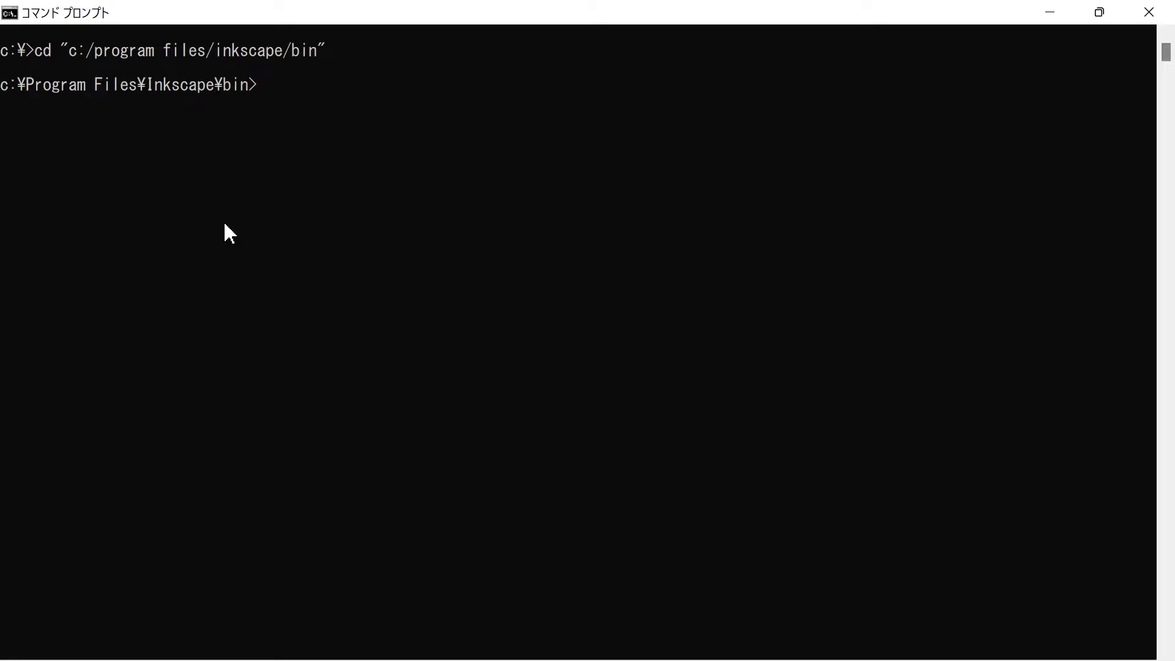
pyautogui.write('python get-pip.py')
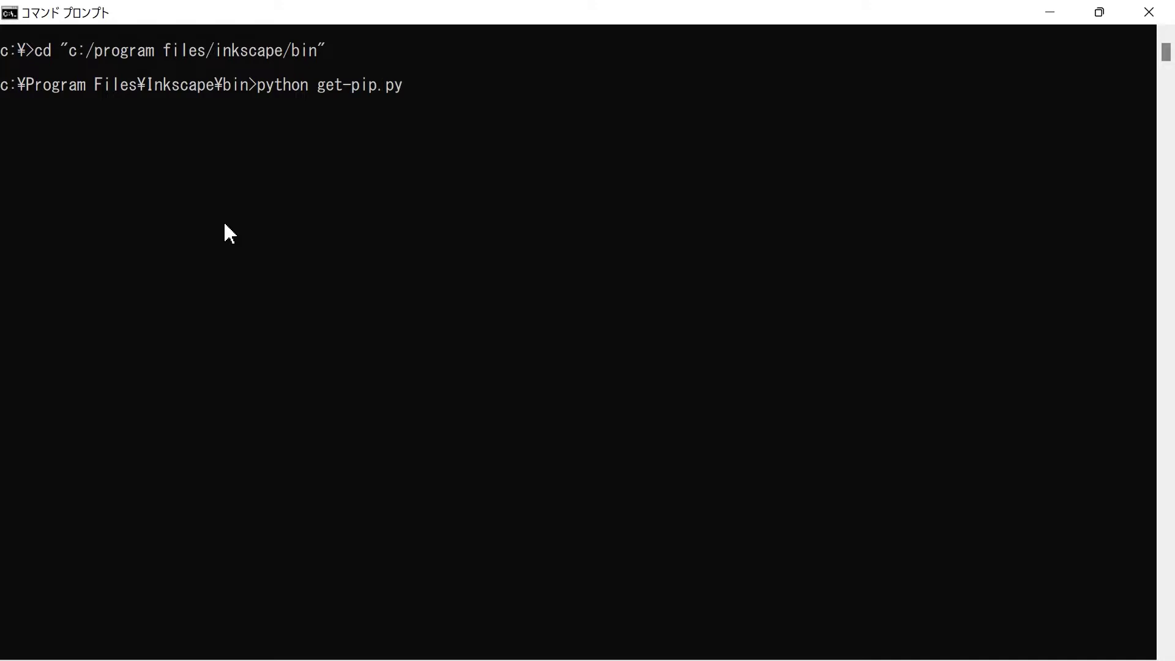
pyautogui.press('Return')
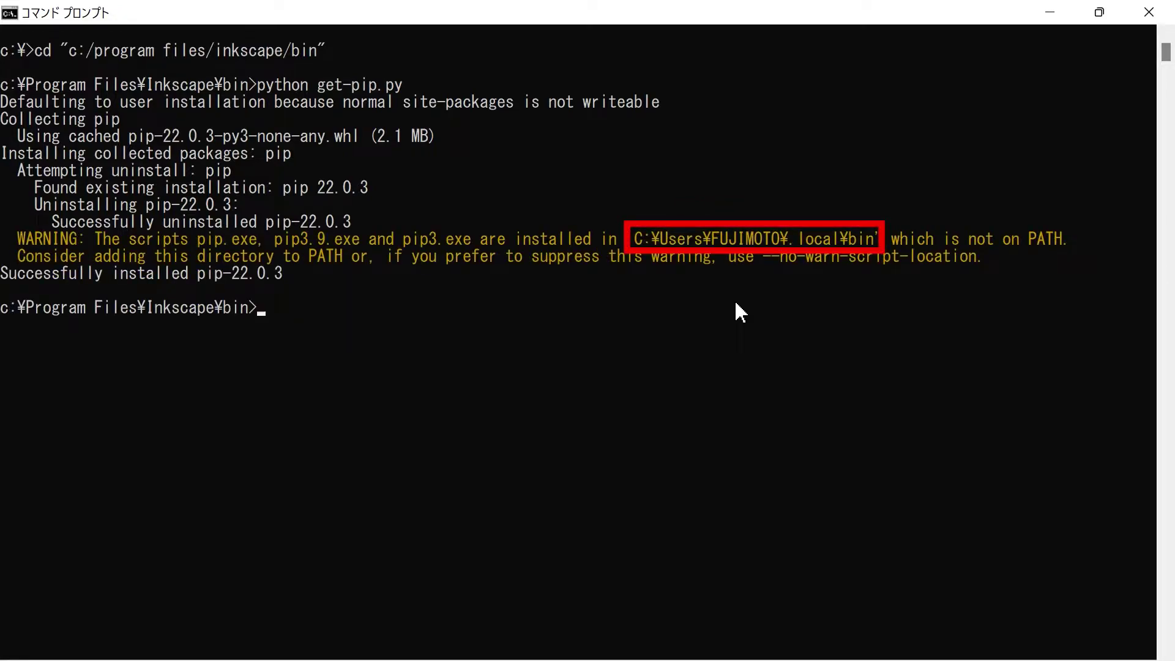
# Step: Copy the scripts folder path shown in the pip install warning
pyautogui.moveTo(639, 237); pyautogui.dragTo(857, 242)
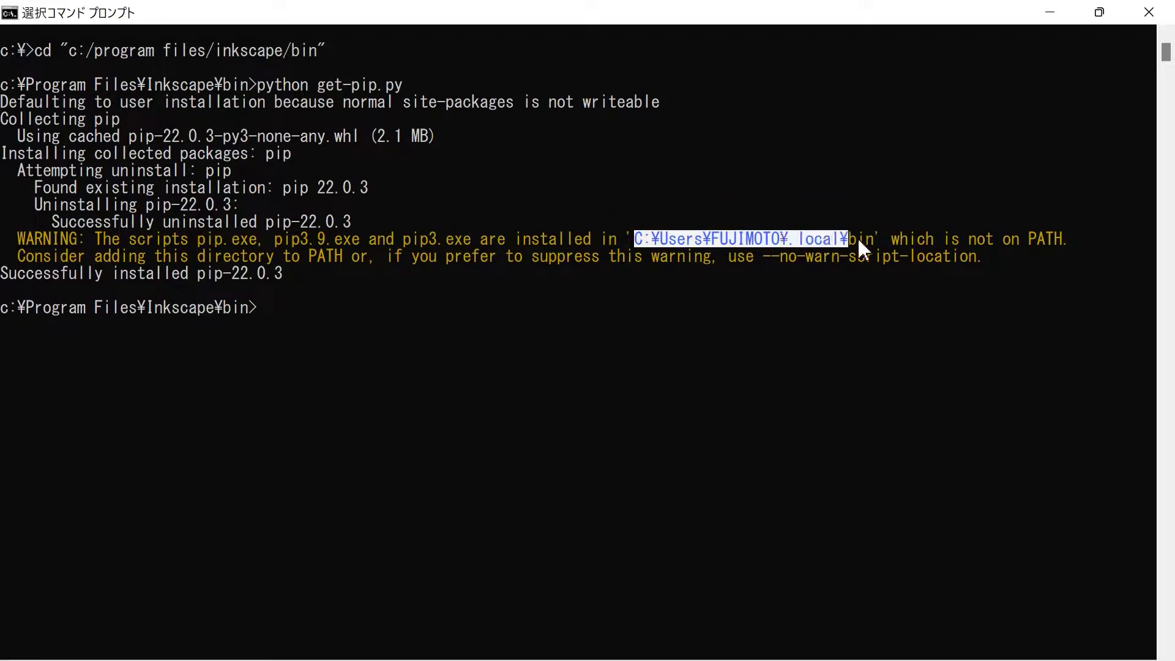
pyautogui.click(10, 12)
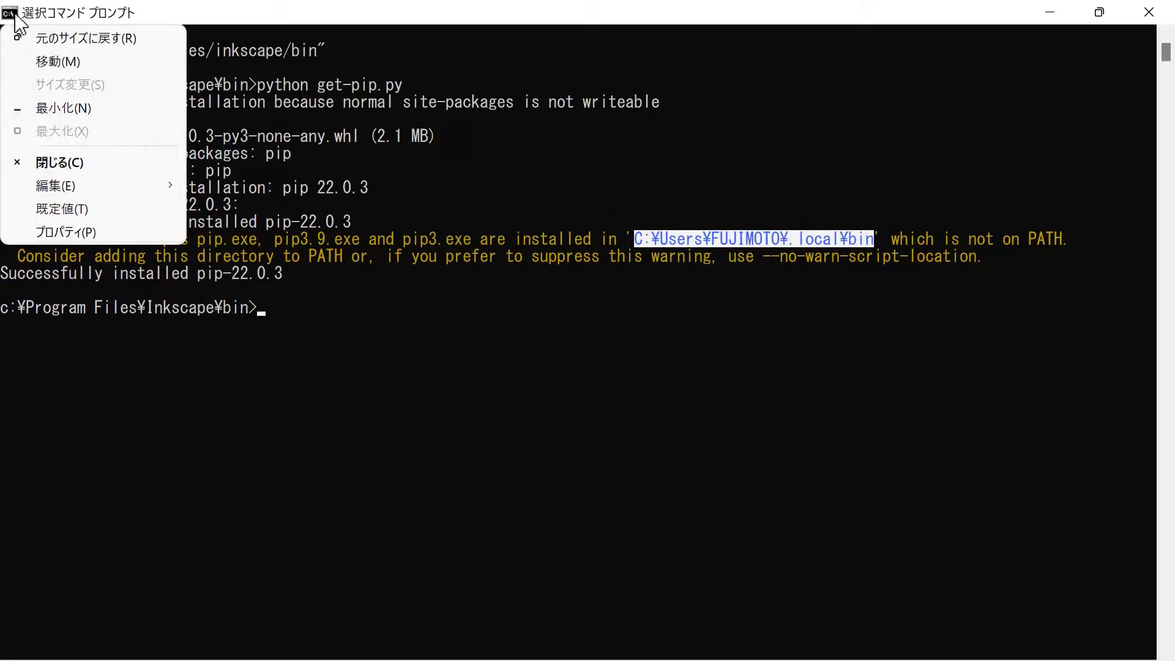
pyautogui.moveTo(92, 185)
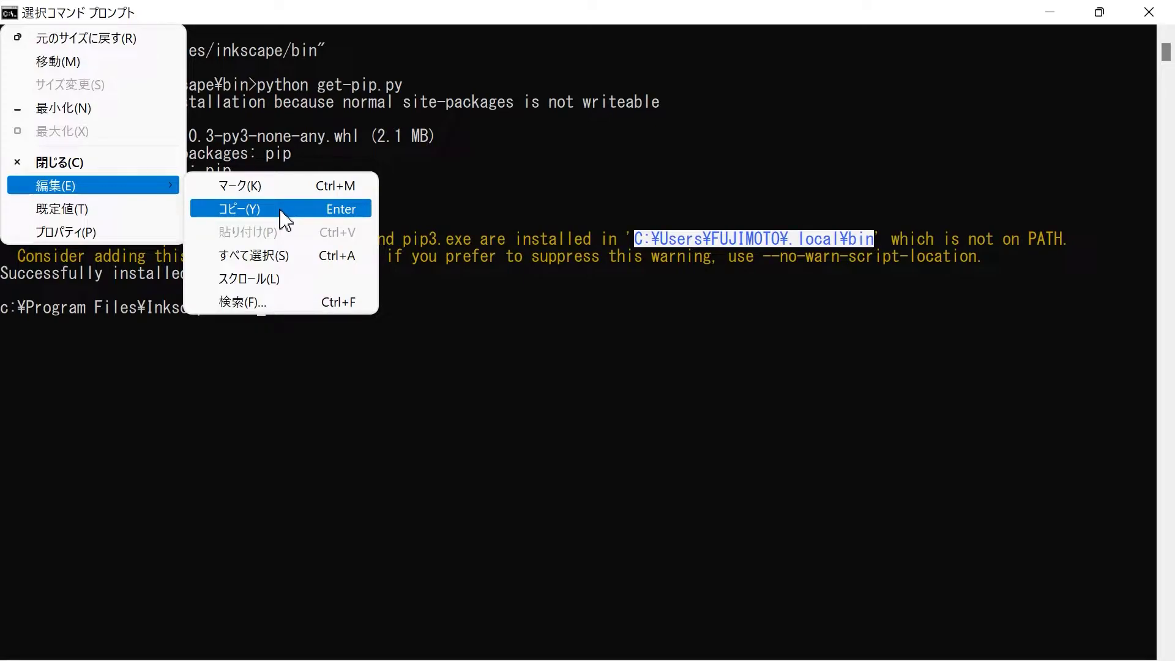
pyautogui.click(280, 211)
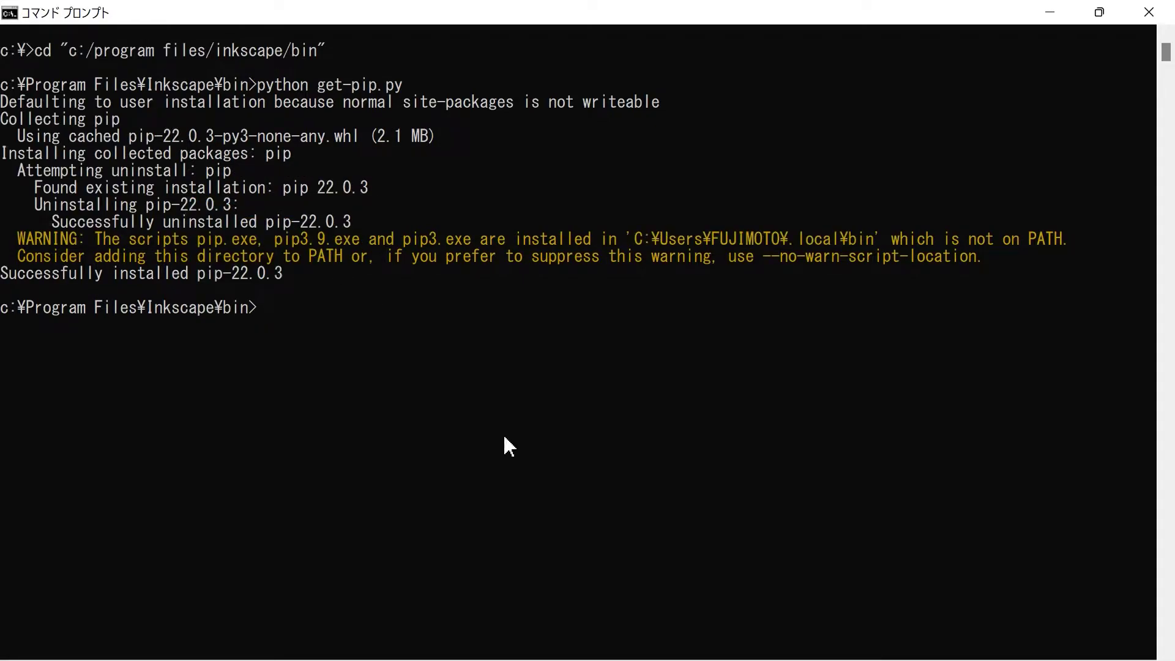
pyautogui.press('super+e')
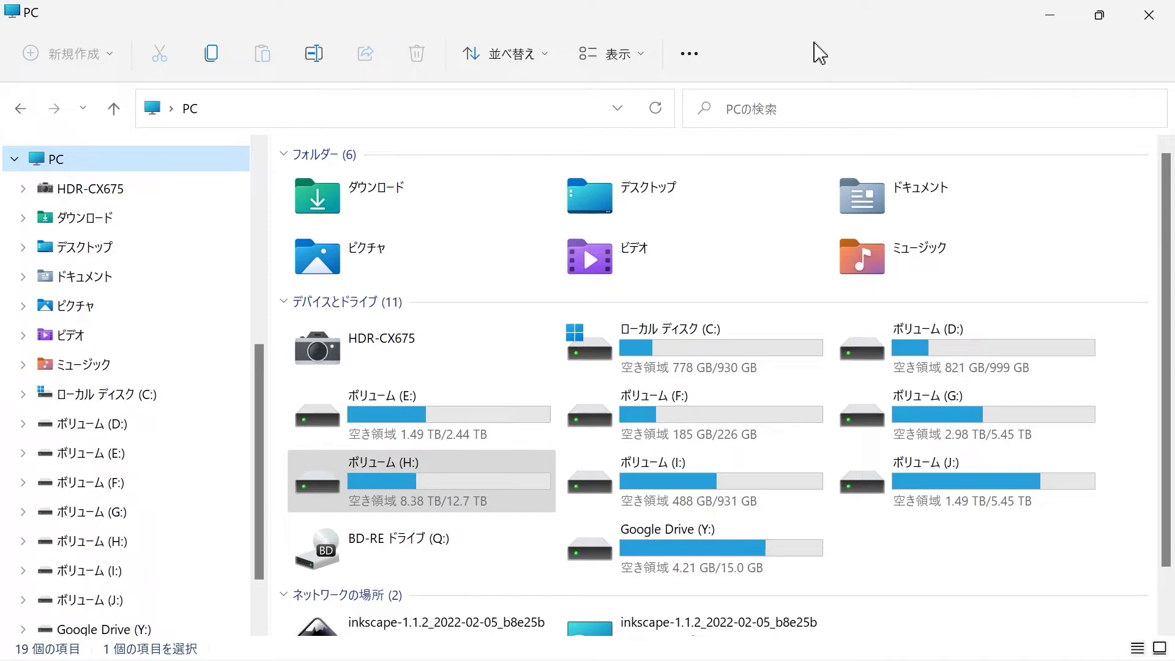
# Step: Go to the pasted .local bin path and copy the pip, pip3, pip3.9 and wheel executables
pyautogui.click(227, 115)
pyautogui.rightClick(227, 115)
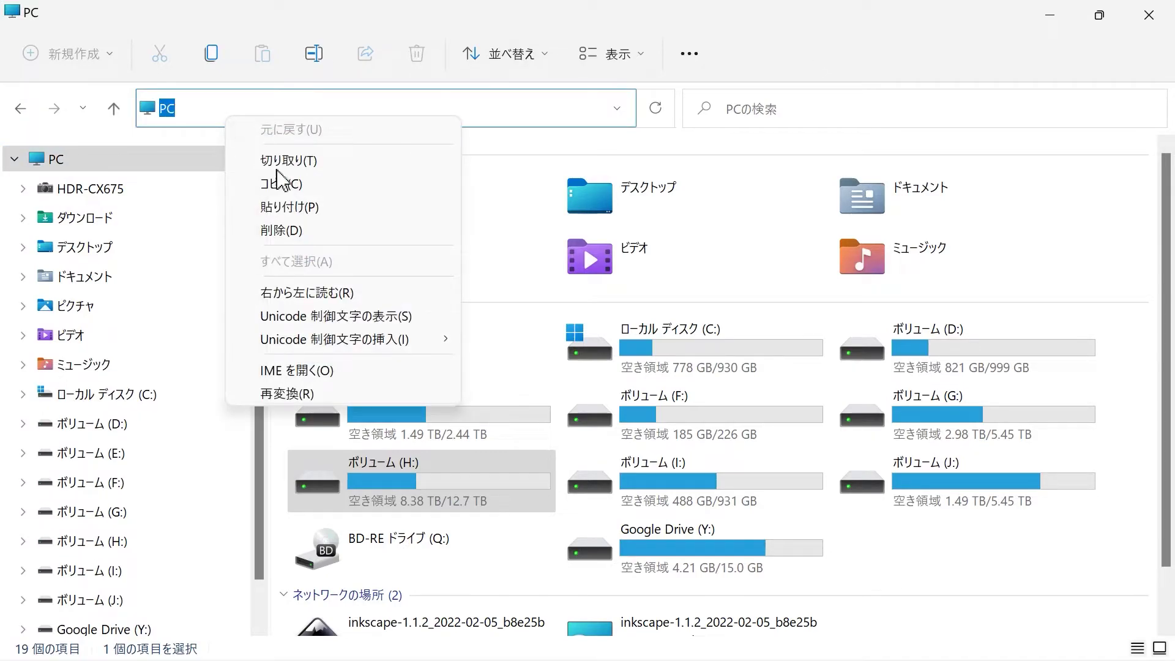
pyautogui.click(305, 211)
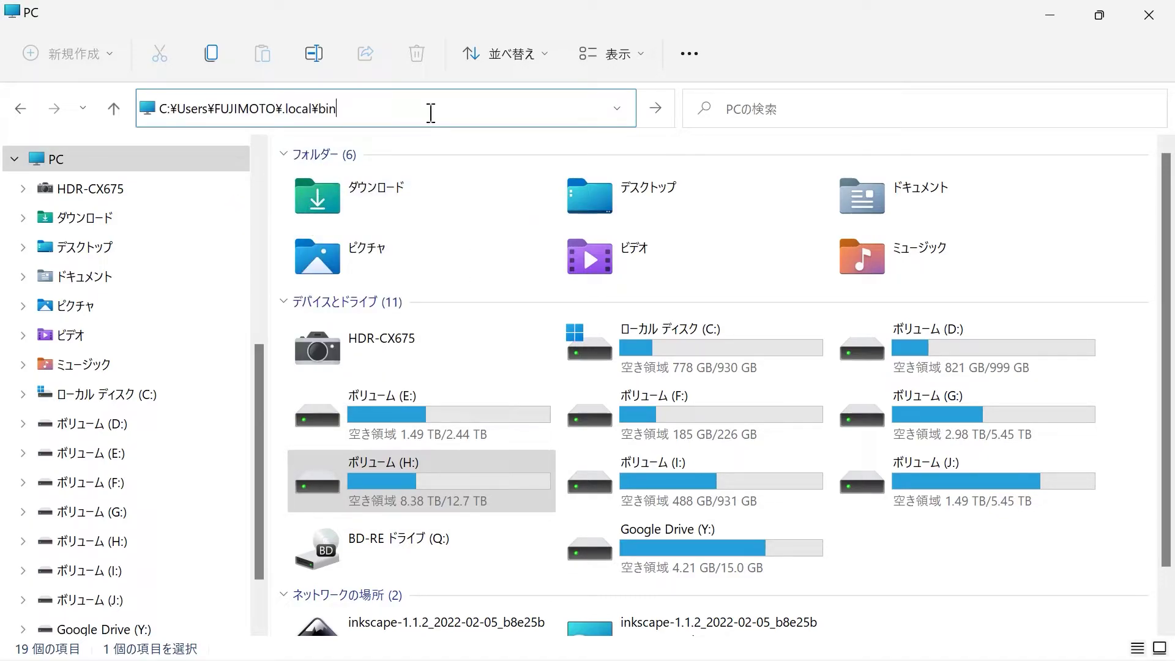
pyautogui.press('Return')
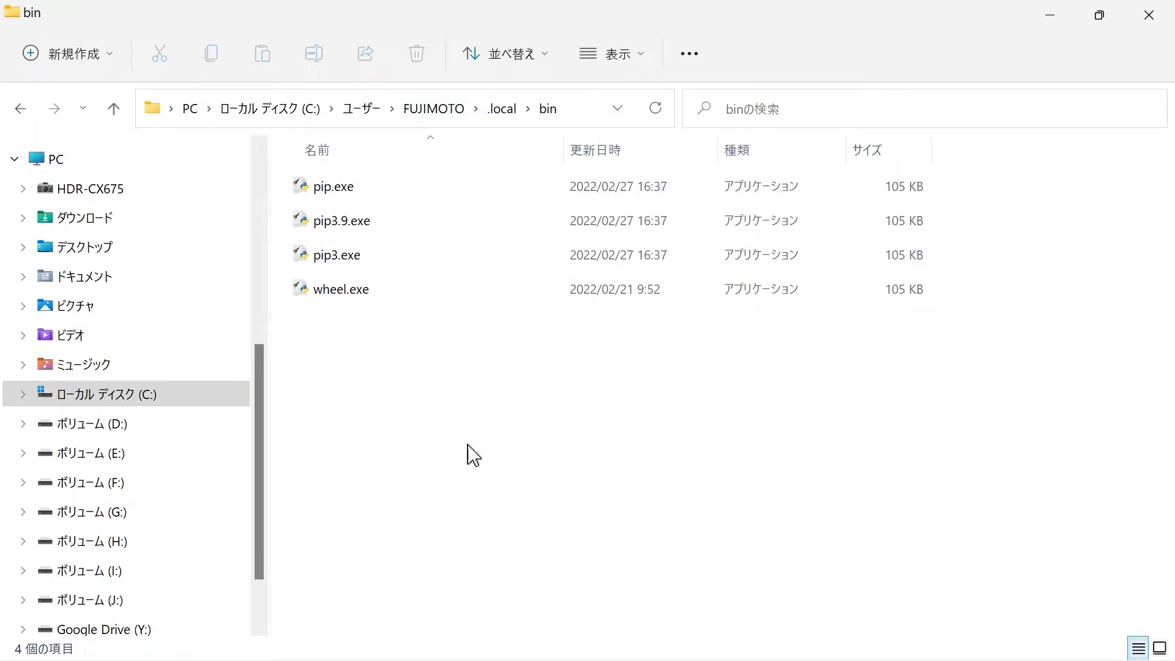
pyautogui.click(340, 294)
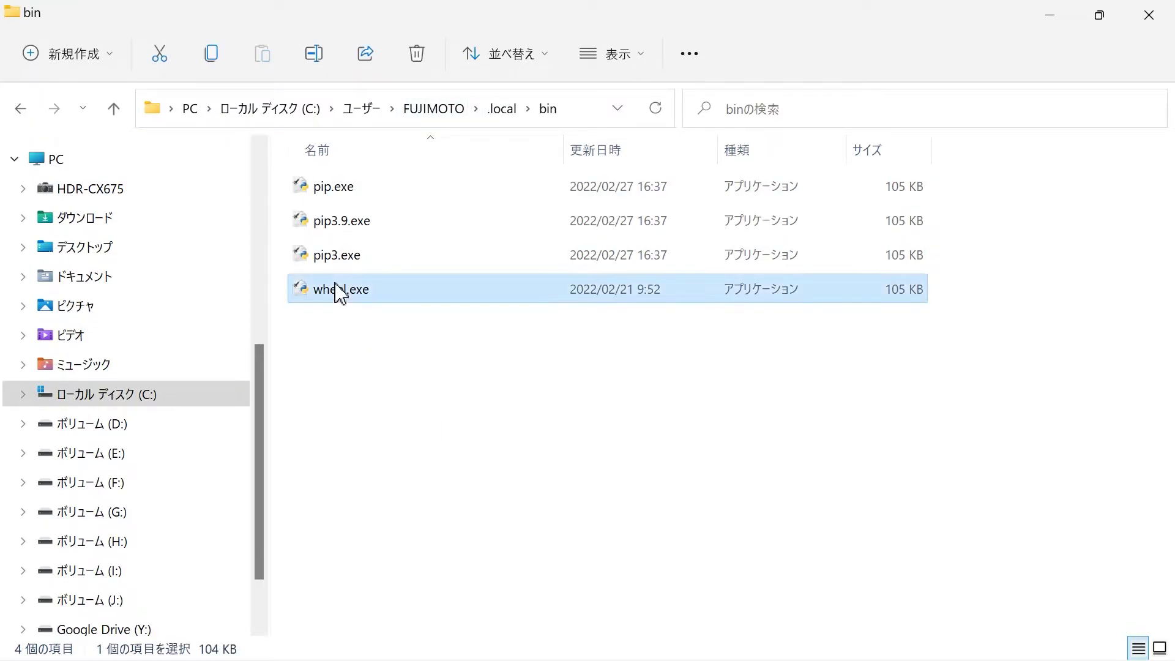
pyautogui.keyDown('shift'); pyautogui.click(336, 197); pyautogui.keyUp('shift')
pyautogui.rightClick(335, 198)
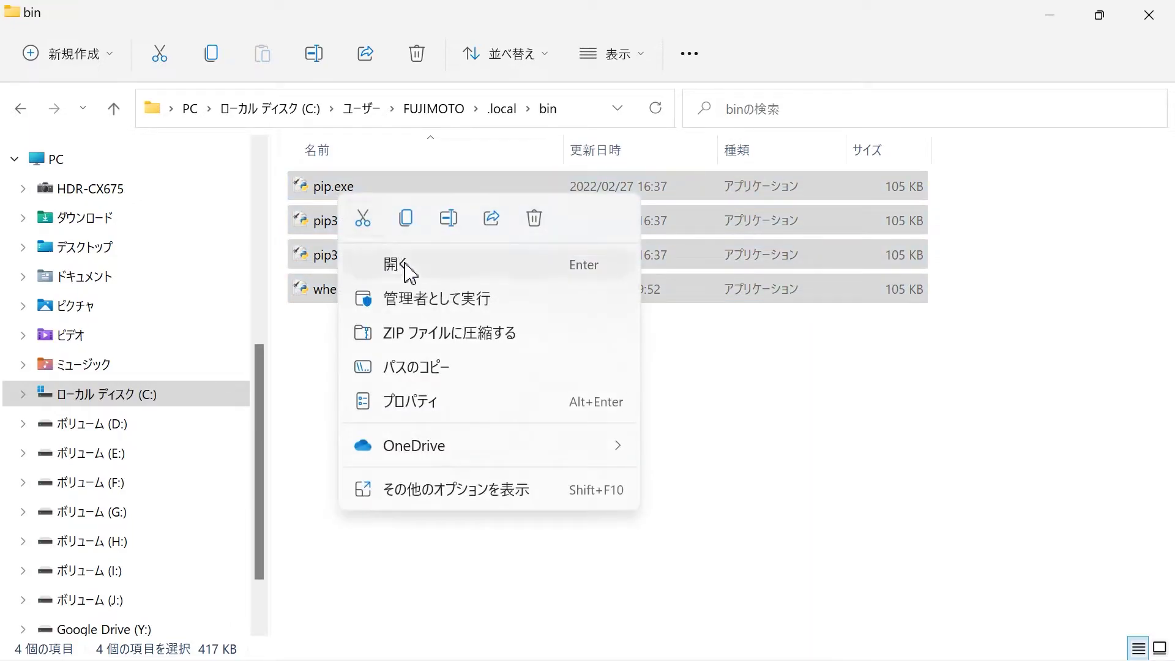
pyautogui.click(407, 218)
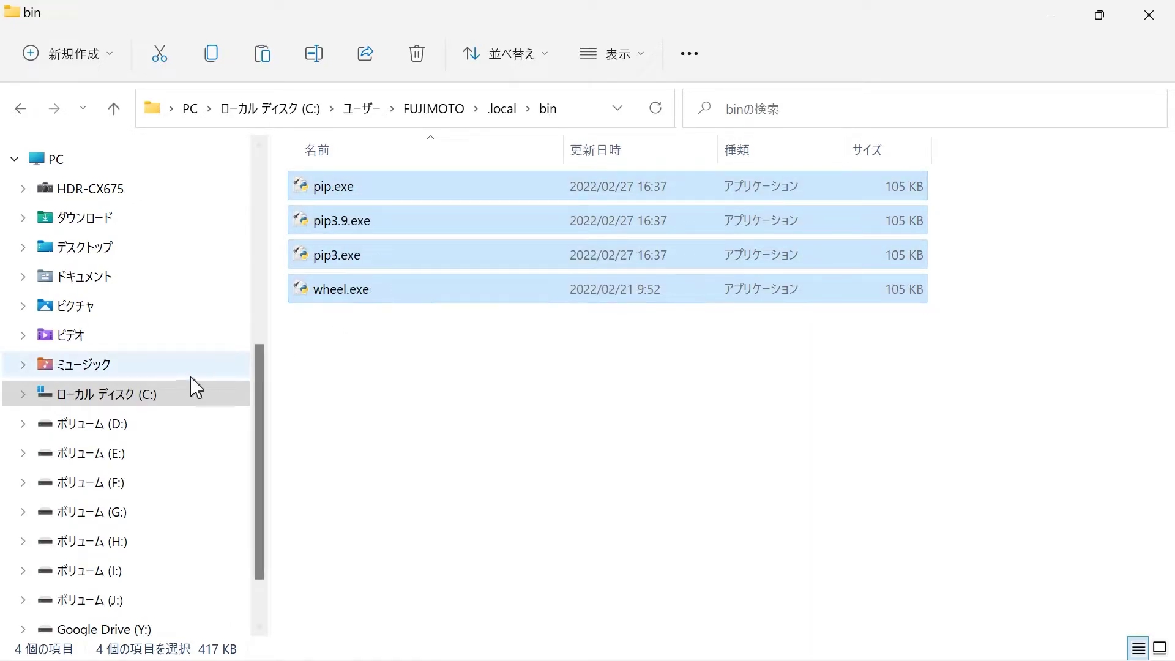
# Step: Paste the four executables into C:\Program Files\Inkscape\bin, applying to all files with administrator permission
pyautogui.click(119, 400)
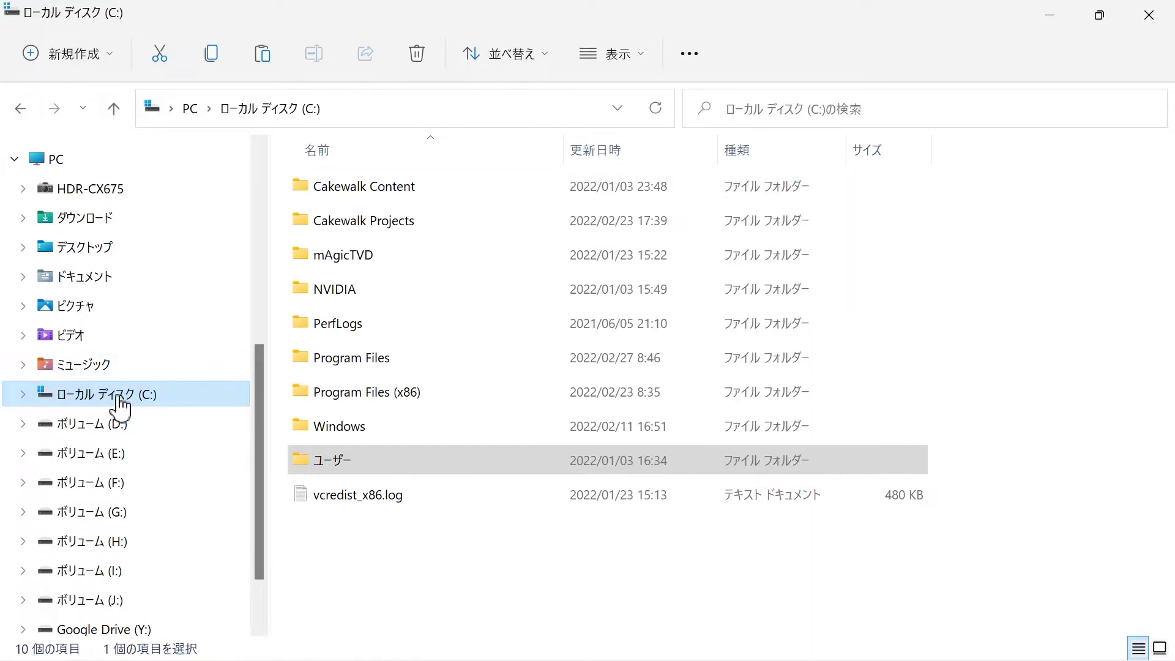
pyautogui.doubleClick(363, 360)
pyautogui.scroll(-3, 368, 429)
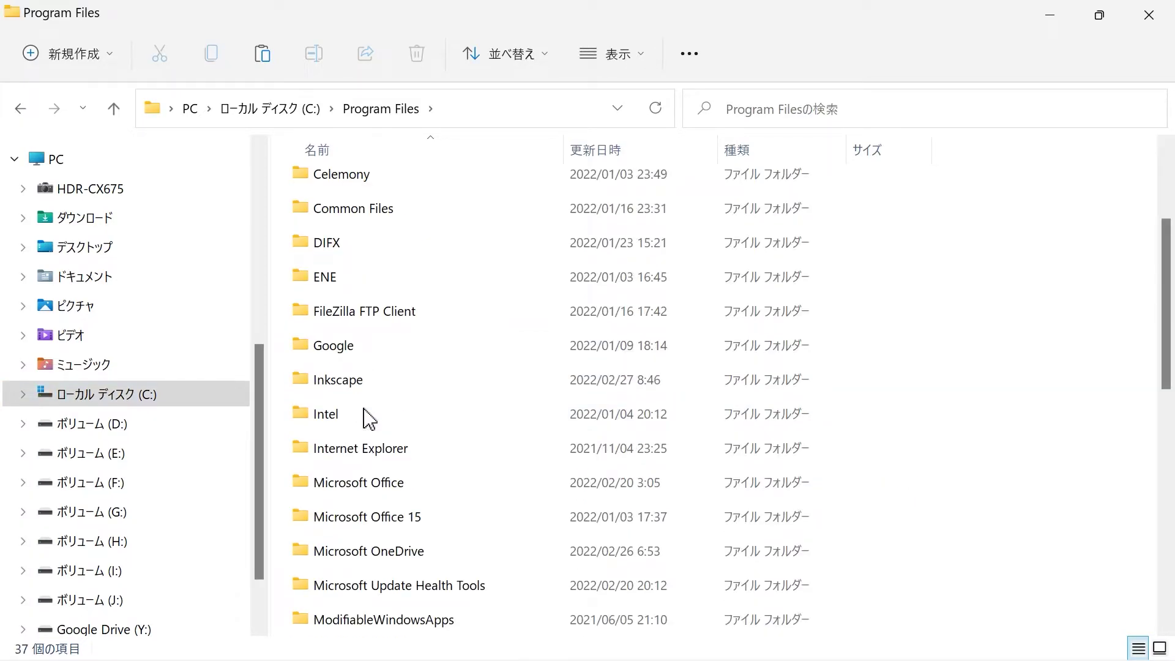
pyautogui.doubleClick(363, 380)
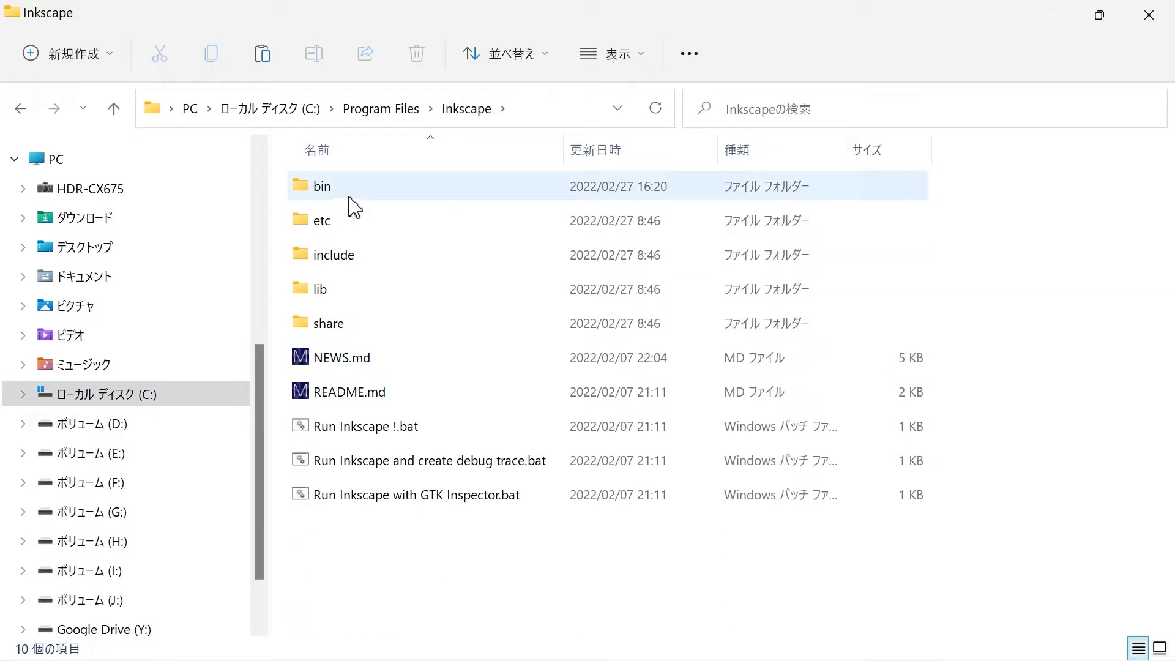
pyautogui.doubleClick(351, 191)
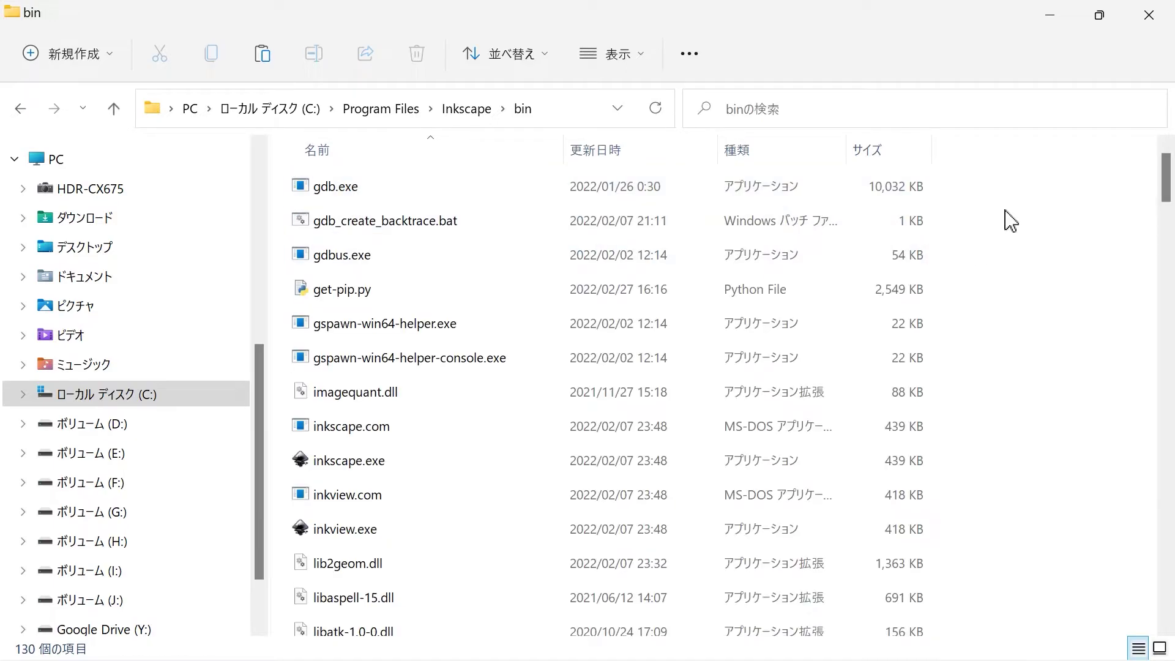
pyautogui.rightClick(969, 230)
pyautogui.click(678, 253)
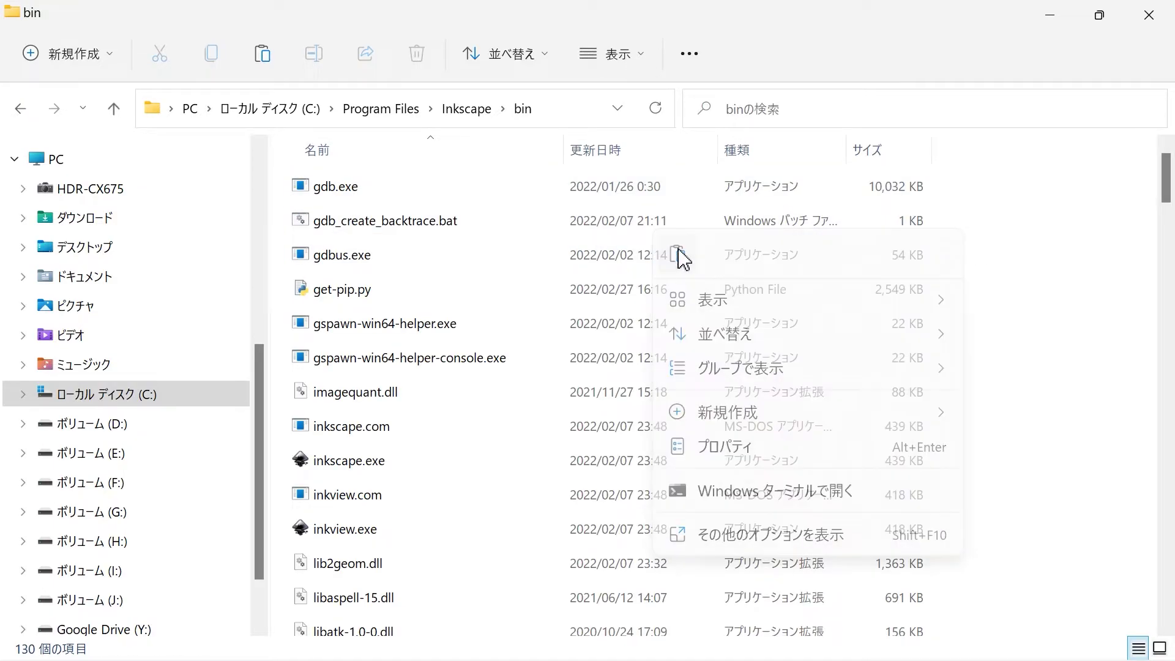
pyautogui.click(446, 306)
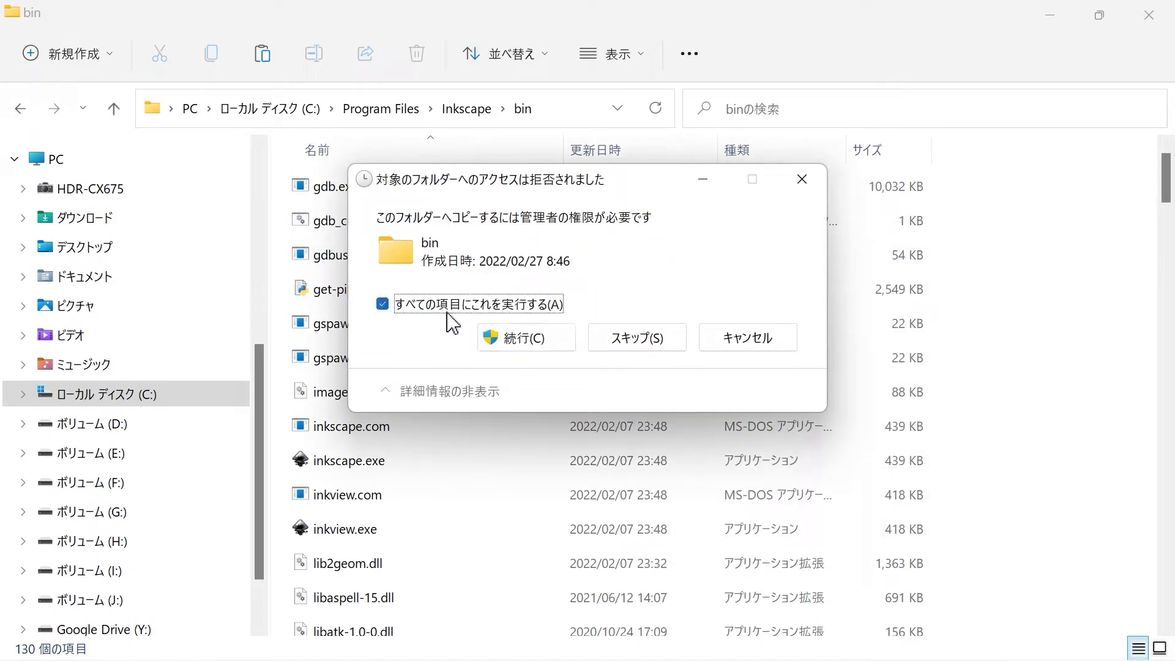
pyautogui.click(539, 342)
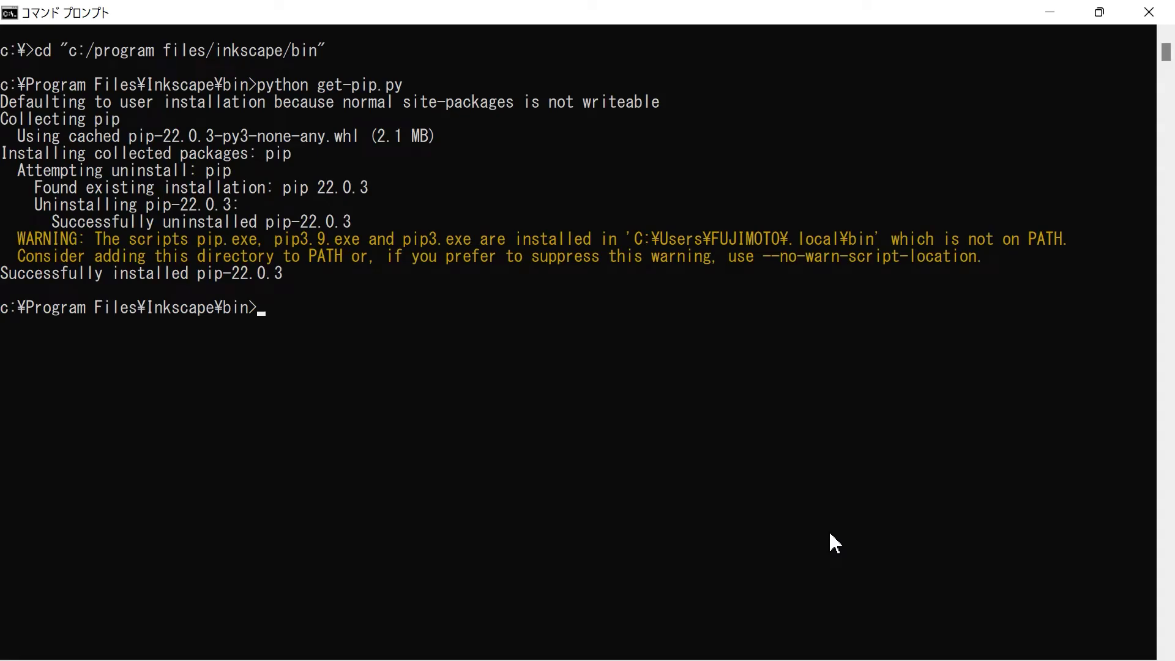
# Step: Run pip install svg-to-gcode from Inkscape's bin folder; the requirement is already satisfied
pyautogui.write('pip install svg-to-')
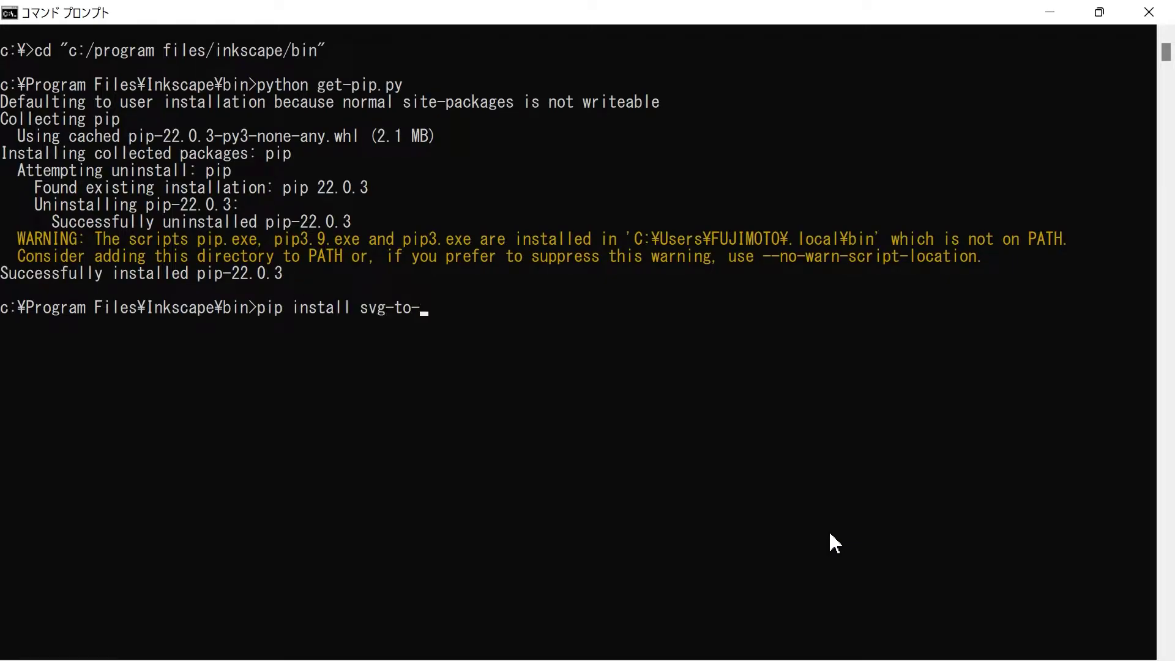
pyautogui.write('gcode')
pyautogui.press('Return')
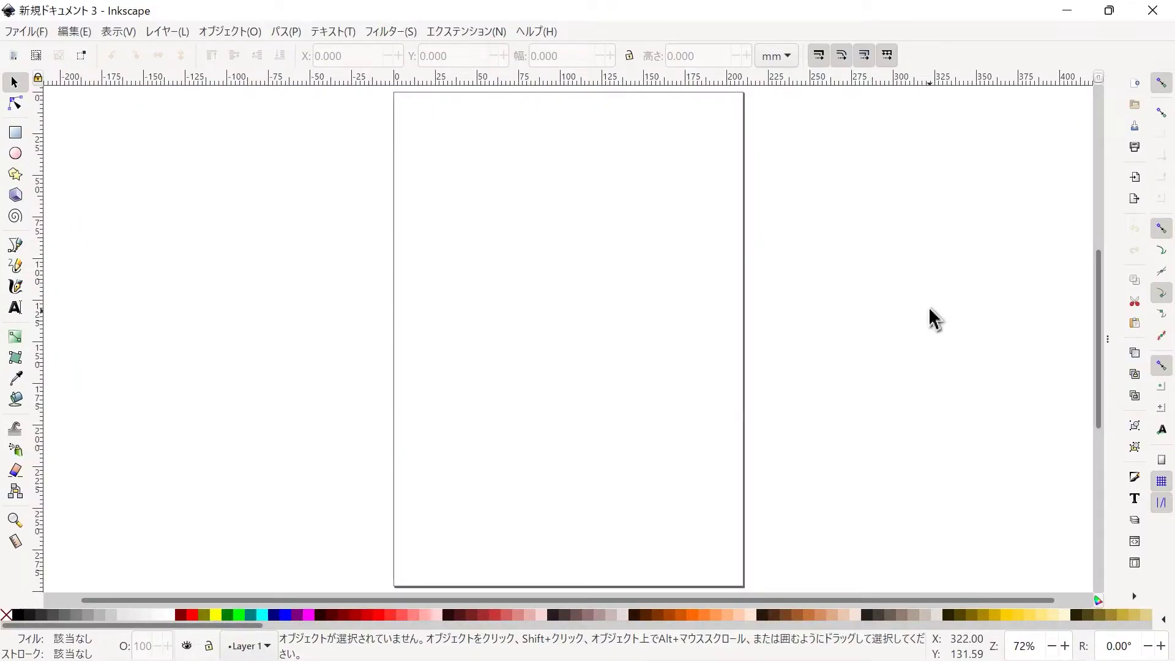
# Step: Launch the J Tech Community Laser Tool from the Generate Laser Gcode extensions
pyautogui.click(498, 34)
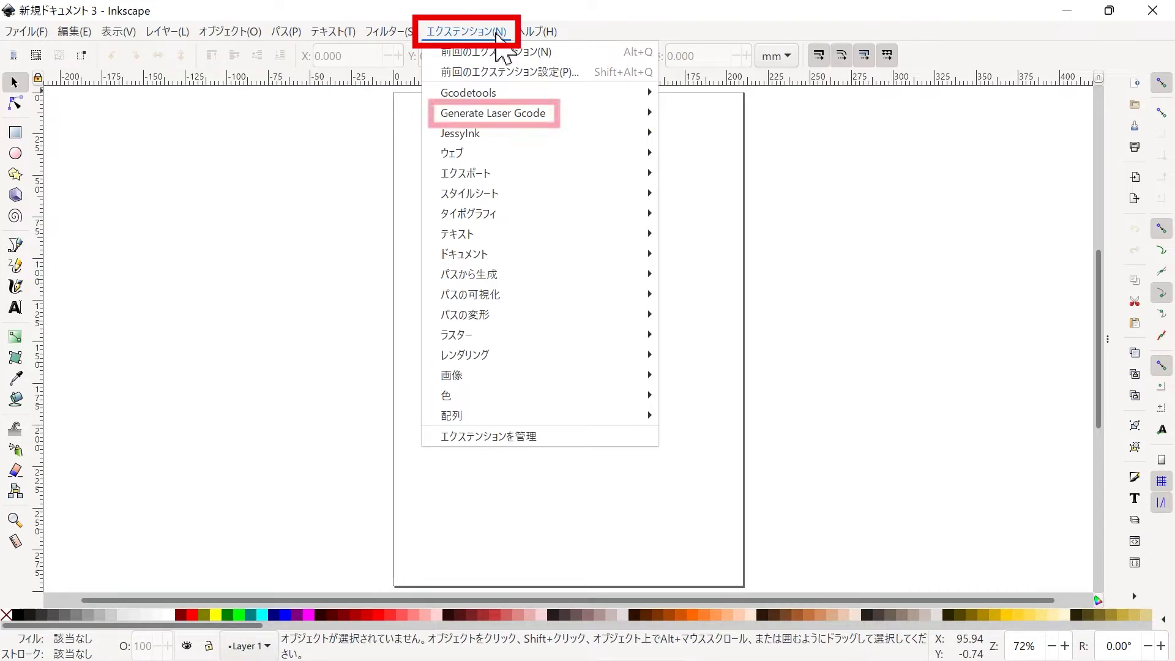
pyautogui.moveTo(494, 113)
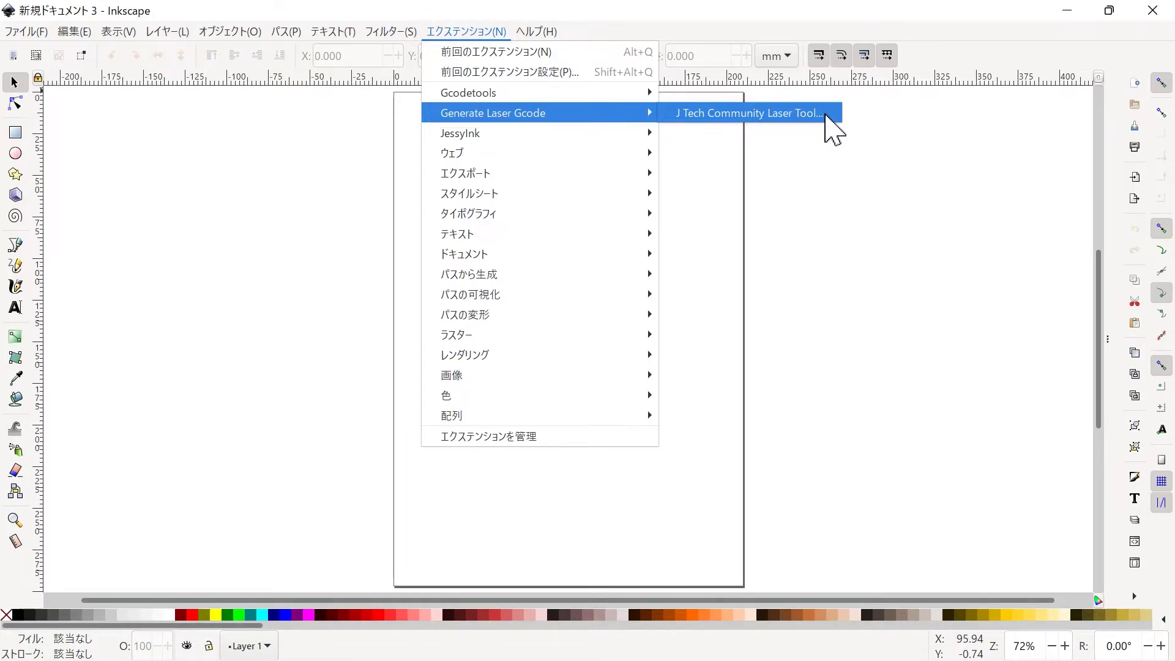
pyautogui.click(830, 116)
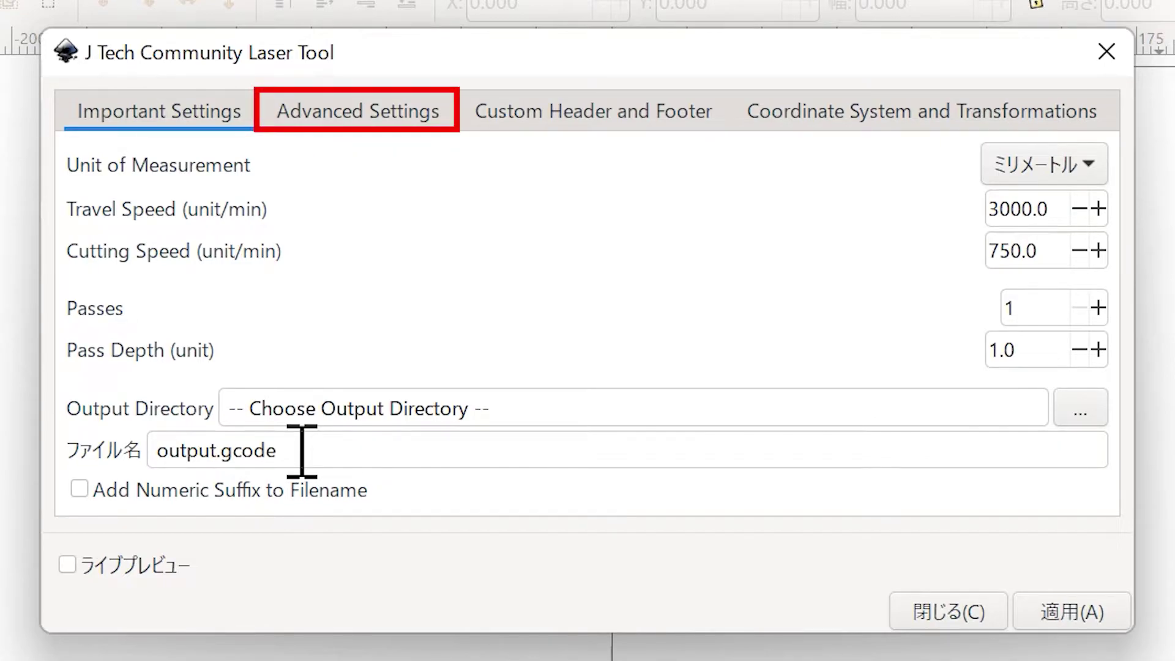
# Step: In Advanced Settings, change Tool Power Command from M3 to M106 S255 and Tool Off Command from M5 to M106 S0
pyautogui.click(422, 115)
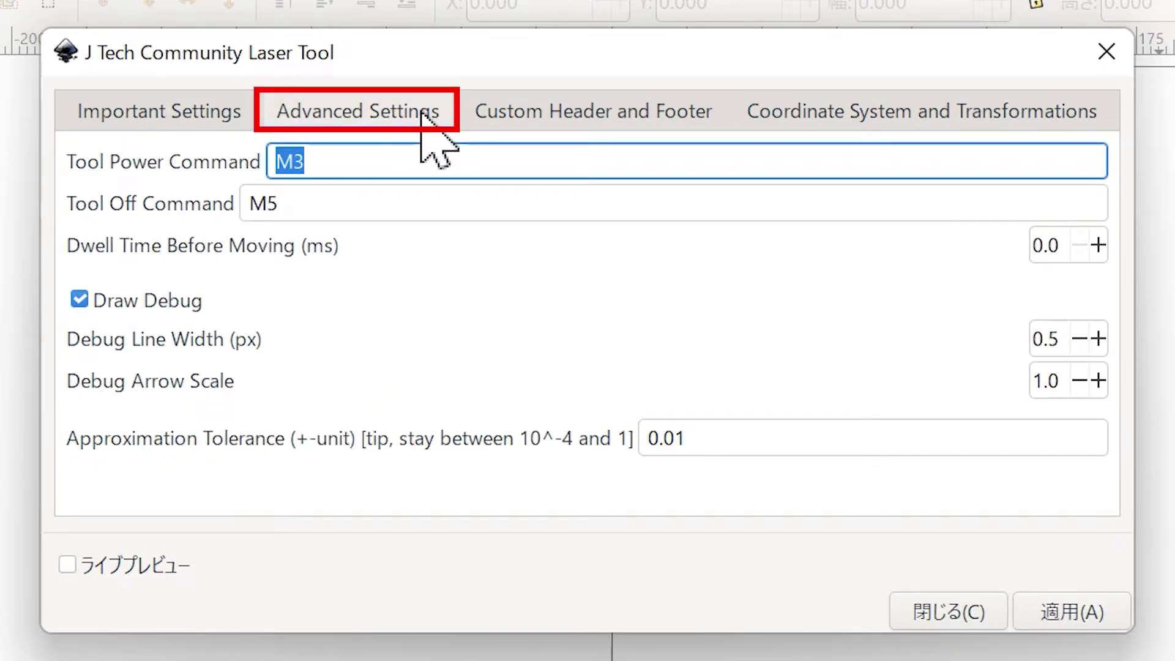
pyautogui.click(448, 162)
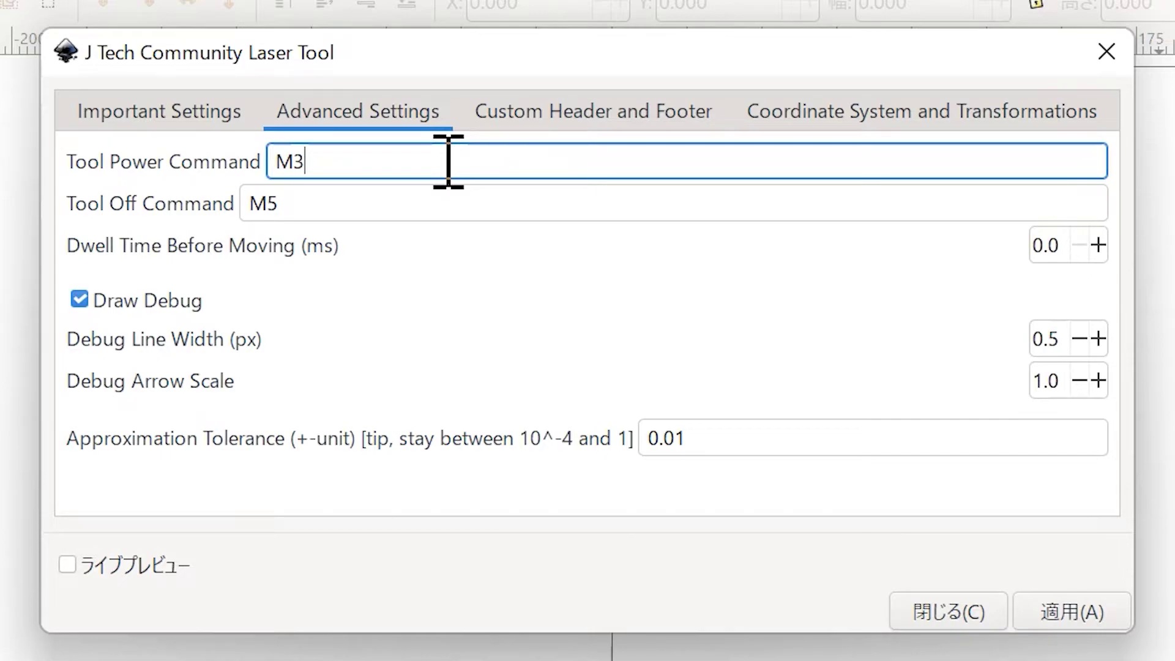
pyautogui.press('BackSpace')
pyautogui.write('106 S255')
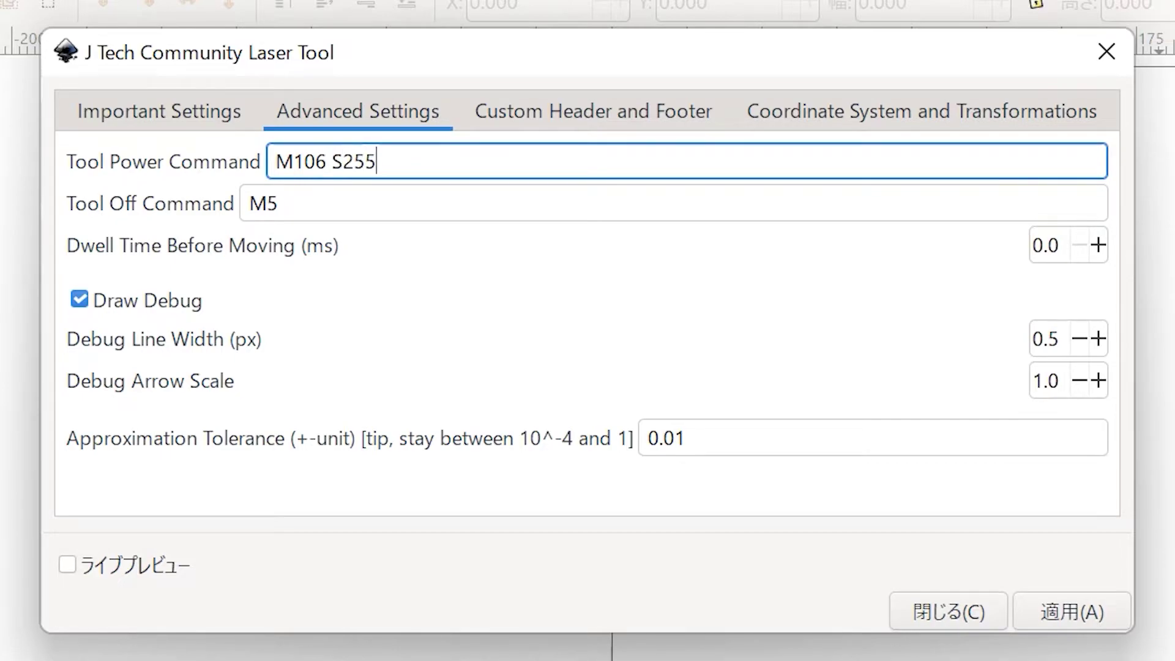
pyautogui.click(368, 208)
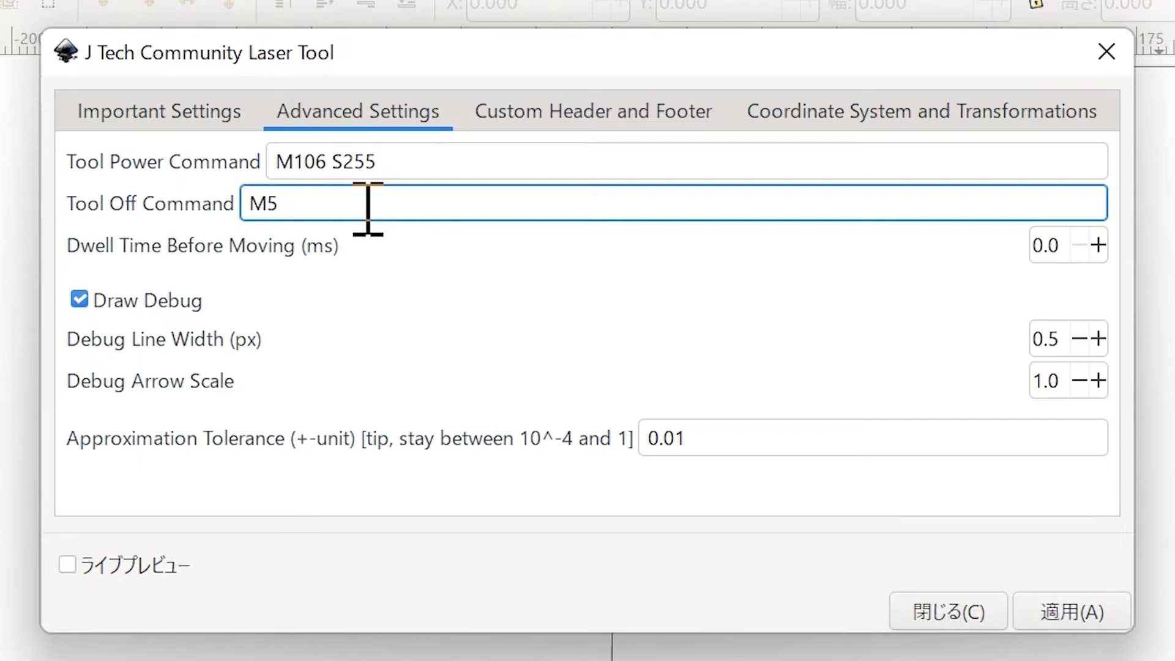
pyautogui.press('BackSpace')
pyautogui.write('106 ')
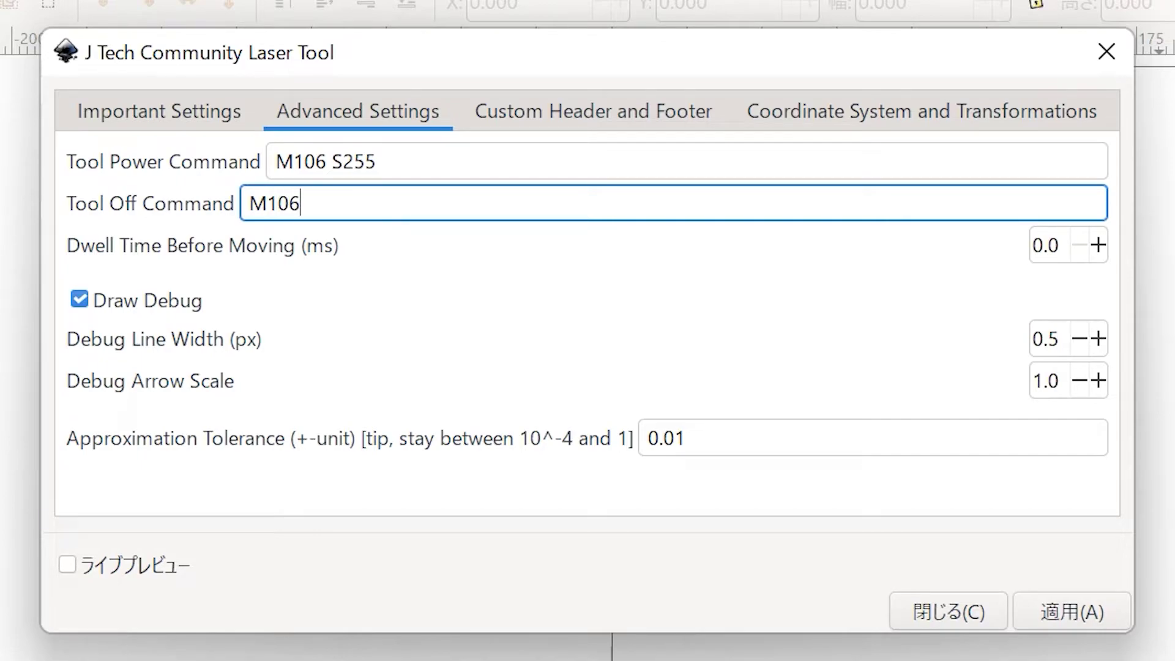
pyautogui.write('S0')
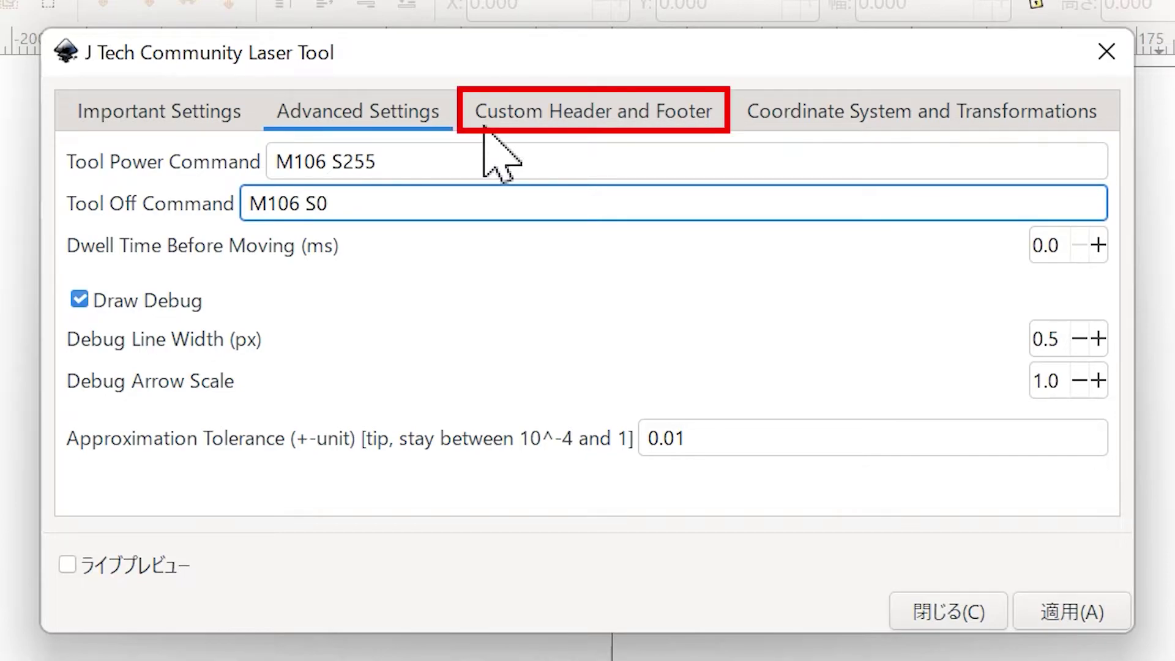
# Step: Set the custom header filepath to header.gcode and the footer filepath to footer.gcode
pyautogui.click(630, 118)
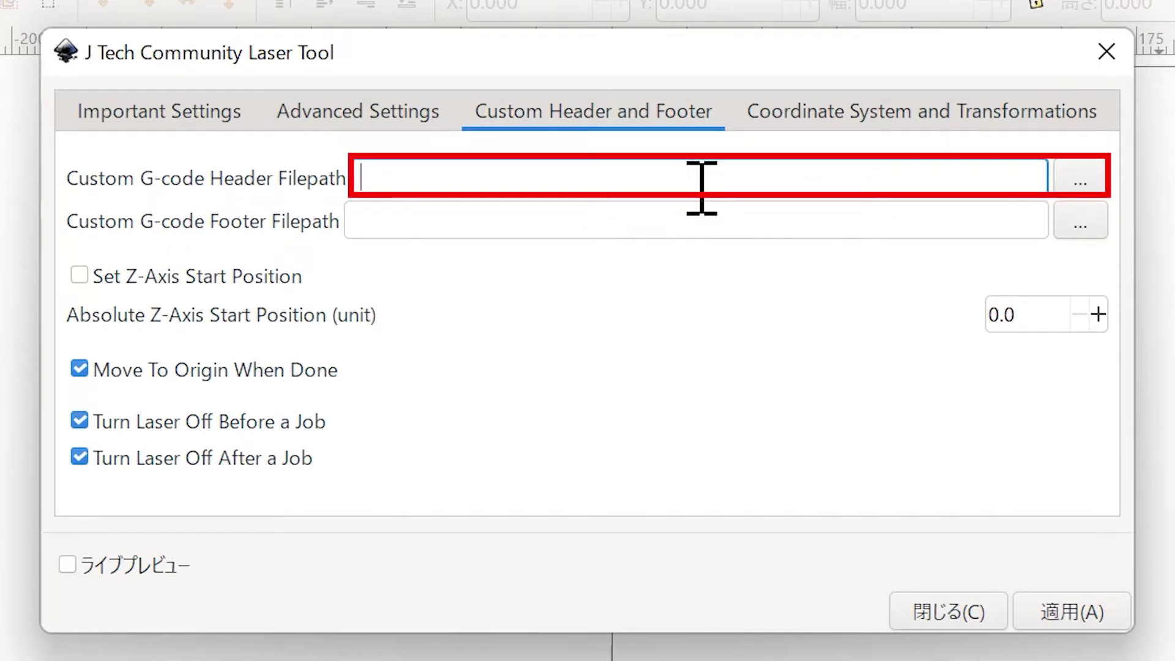
pyautogui.click(1078, 180)
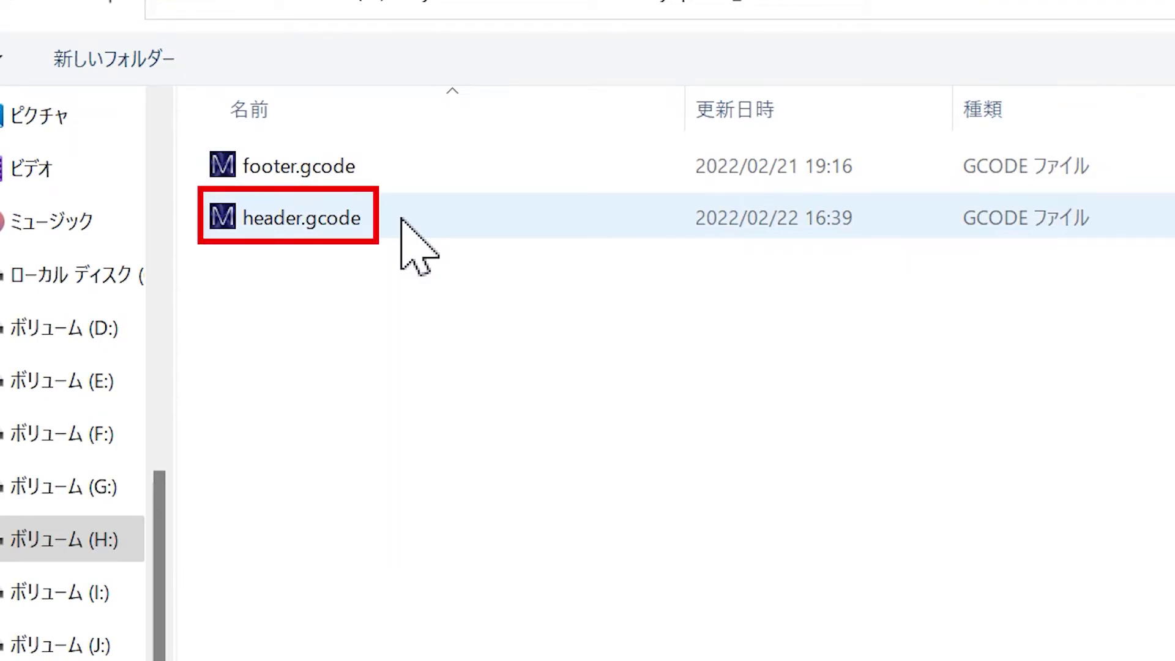
pyautogui.doubleClick(401, 220)
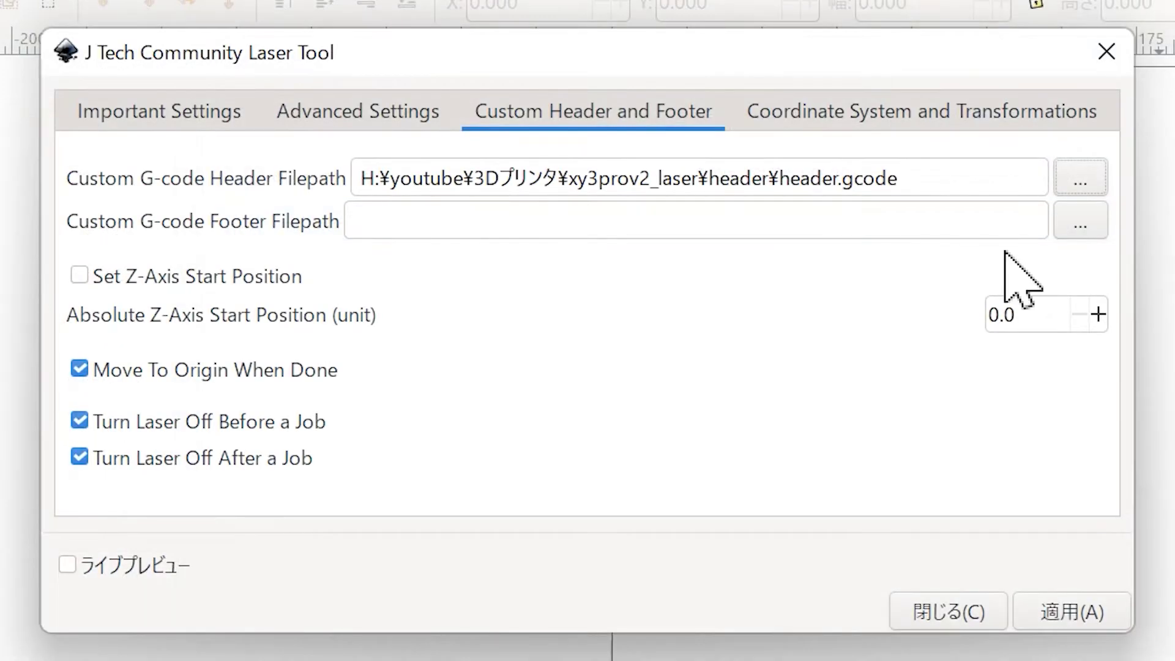
pyautogui.click(1079, 221)
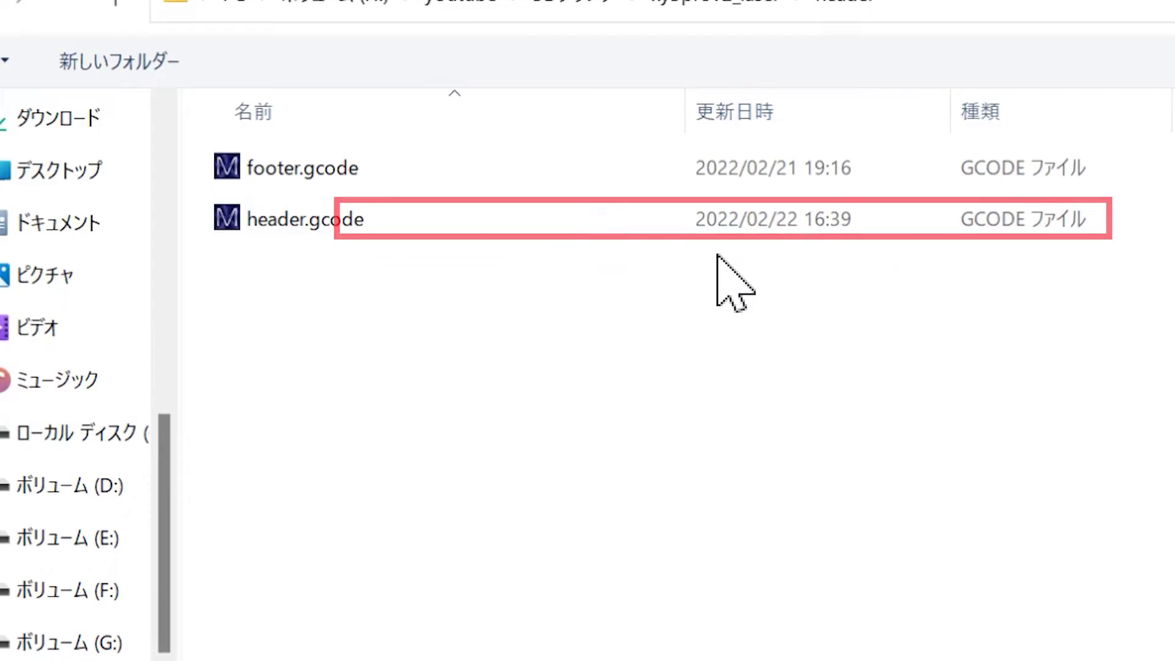
pyautogui.click(344, 173)
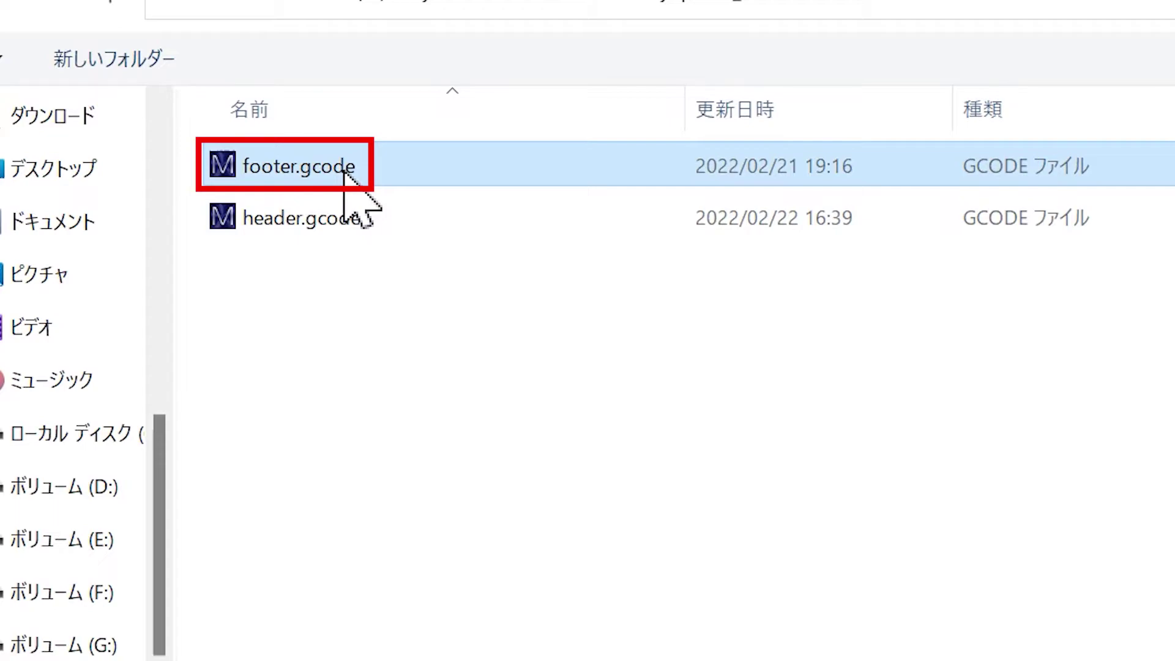
pyautogui.doubleClick(346, 181)
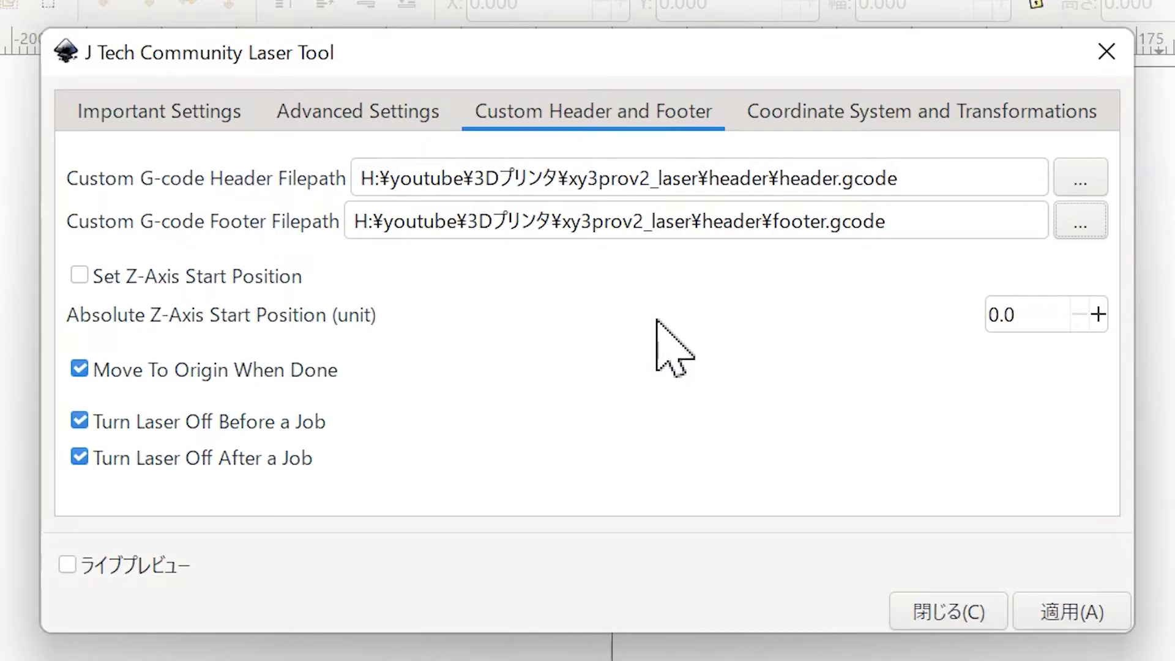
# Step: Set Bed X Width and Bed Y Length to 310 and close the laser tool dialog
pyautogui.click(971, 120)
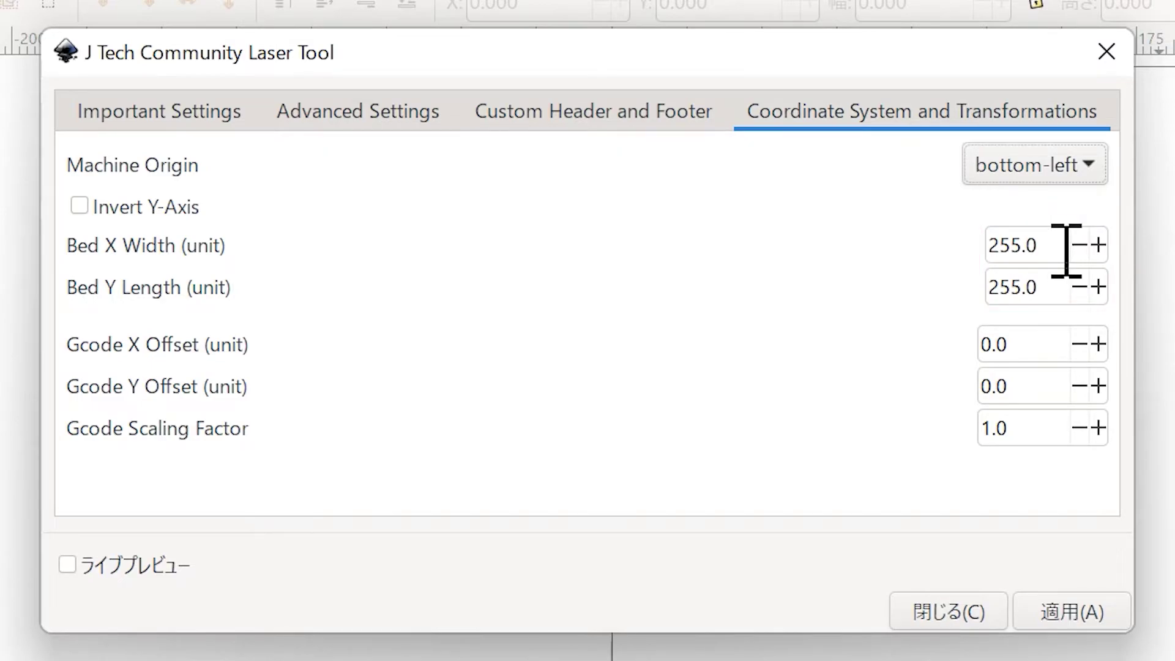
pyautogui.moveTo(1066, 247); pyautogui.dragTo(898, 248)
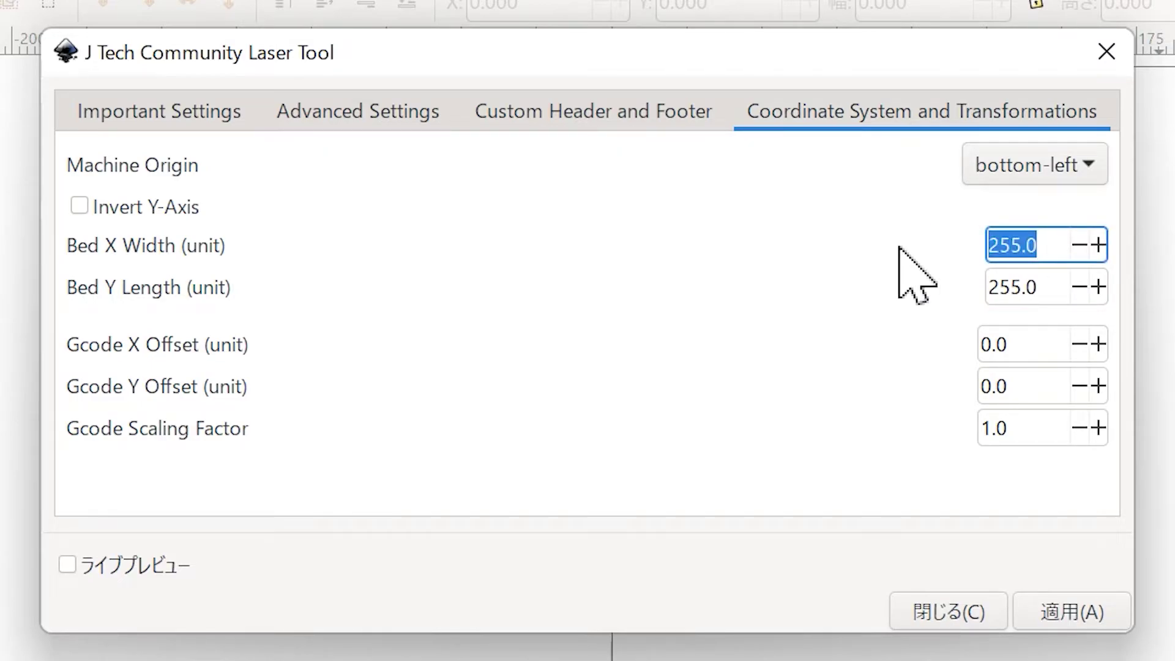
pyautogui.write('310')
pyautogui.press('Tab')
pyautogui.write('310')
pyautogui.press('Tab')
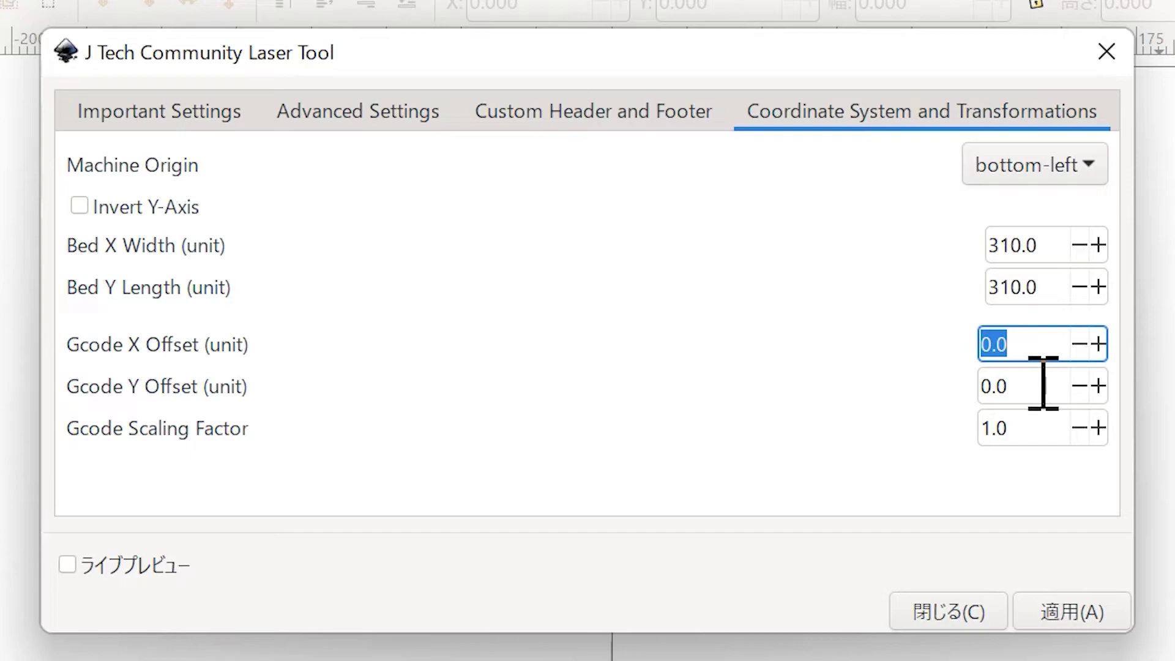
pyautogui.click(990, 615)
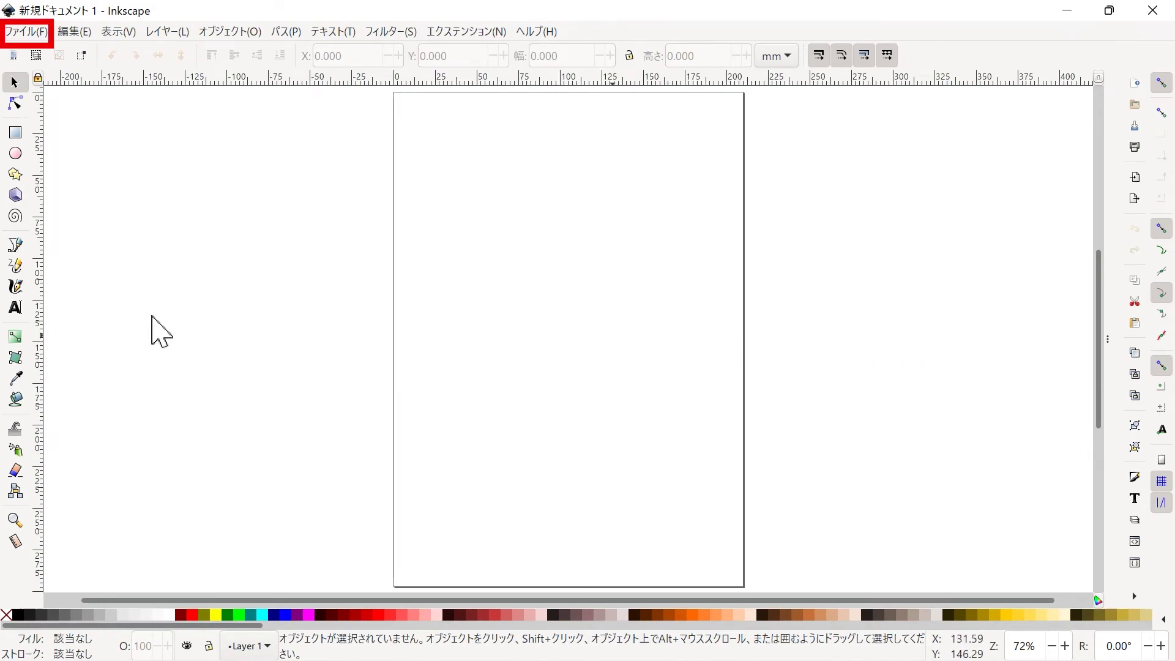
# Step: In Document Properties, give the page a custom 310 mm width and 310 mm height
pyautogui.hotkey('alt', 'f')
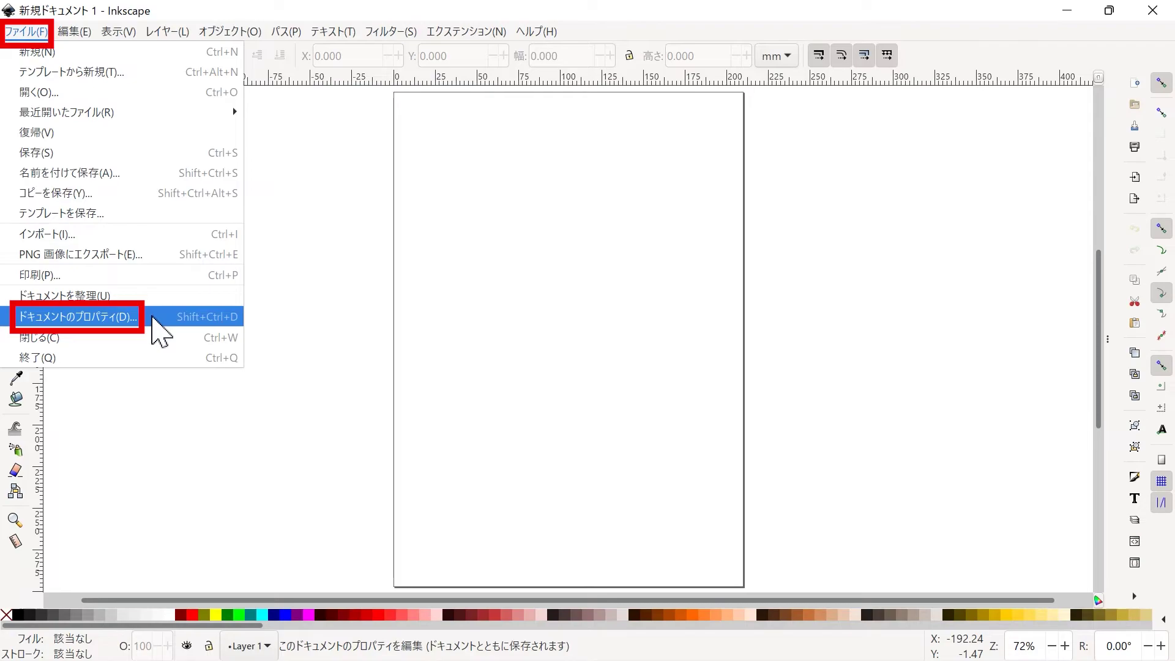
pyautogui.click(152, 317)
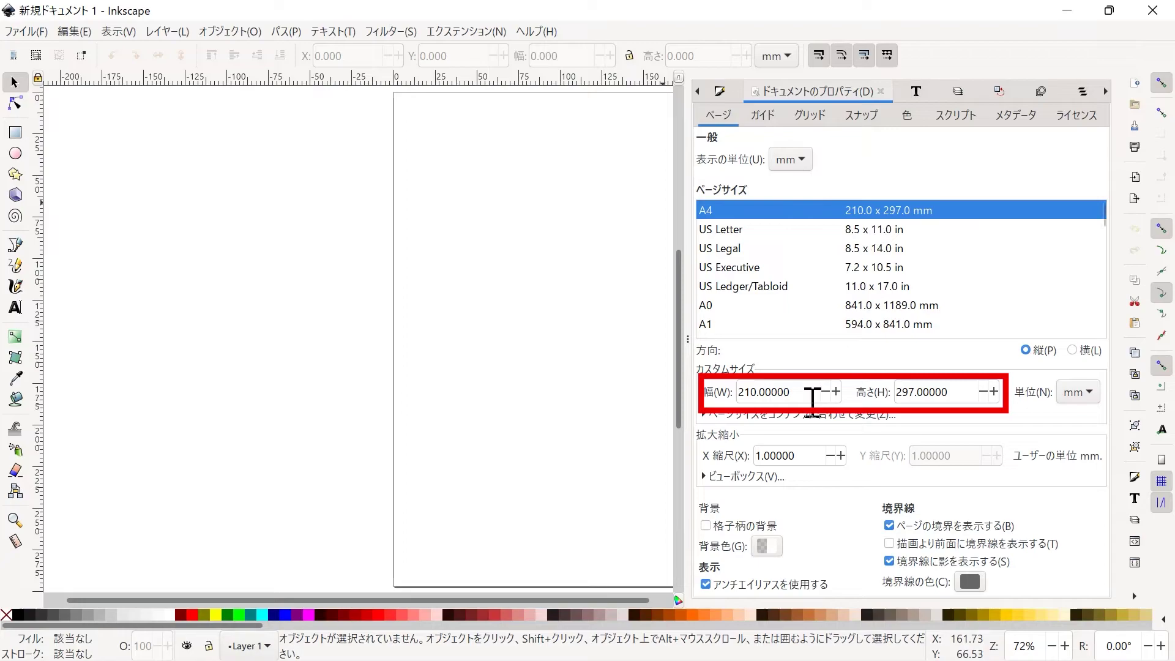
pyautogui.click(804, 393)
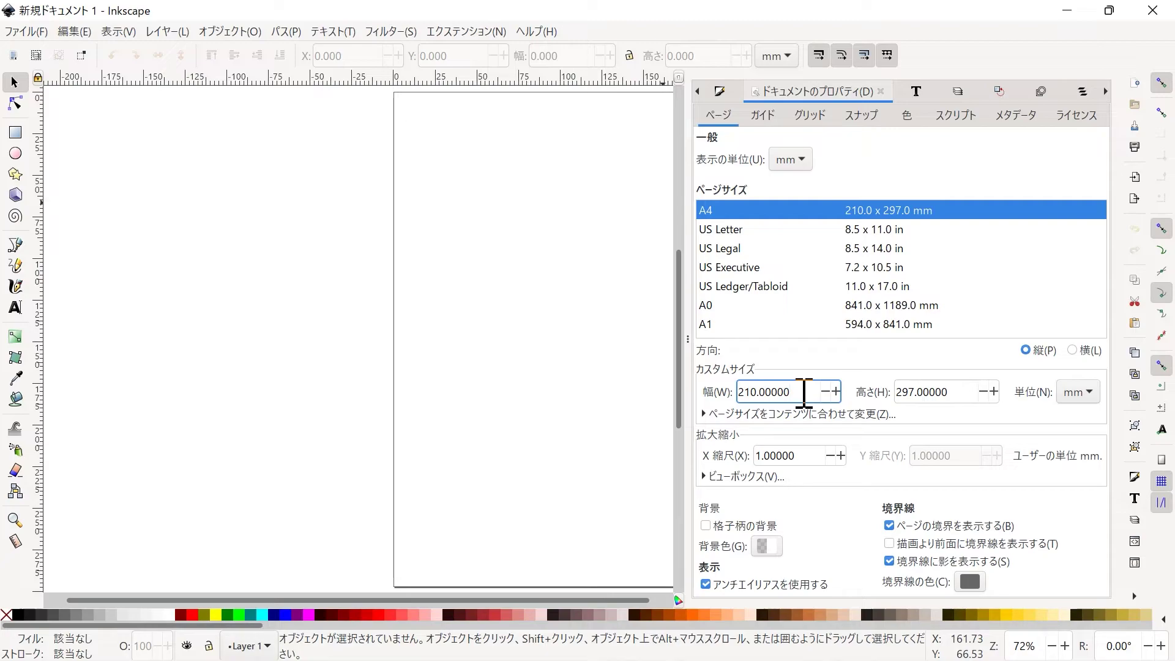
pyautogui.write('3')
pyautogui.moveTo(918, 392); pyautogui.dragTo(875, 399)
pyautogui.write('31')
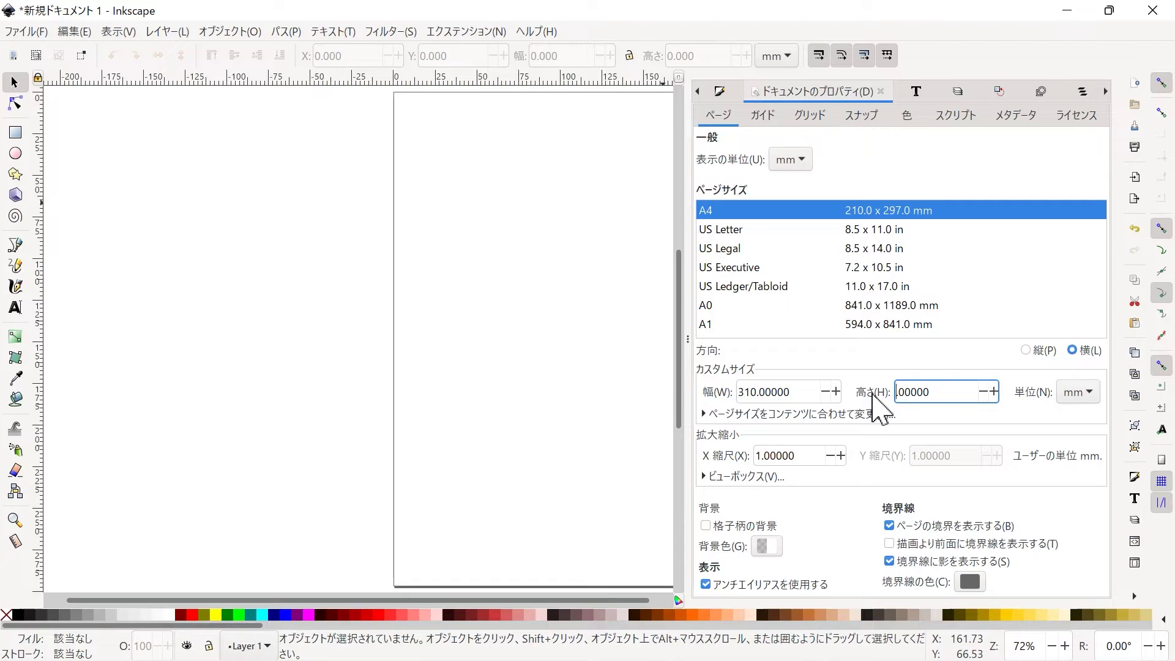
pyautogui.write('0.')
pyautogui.click(880, 91)
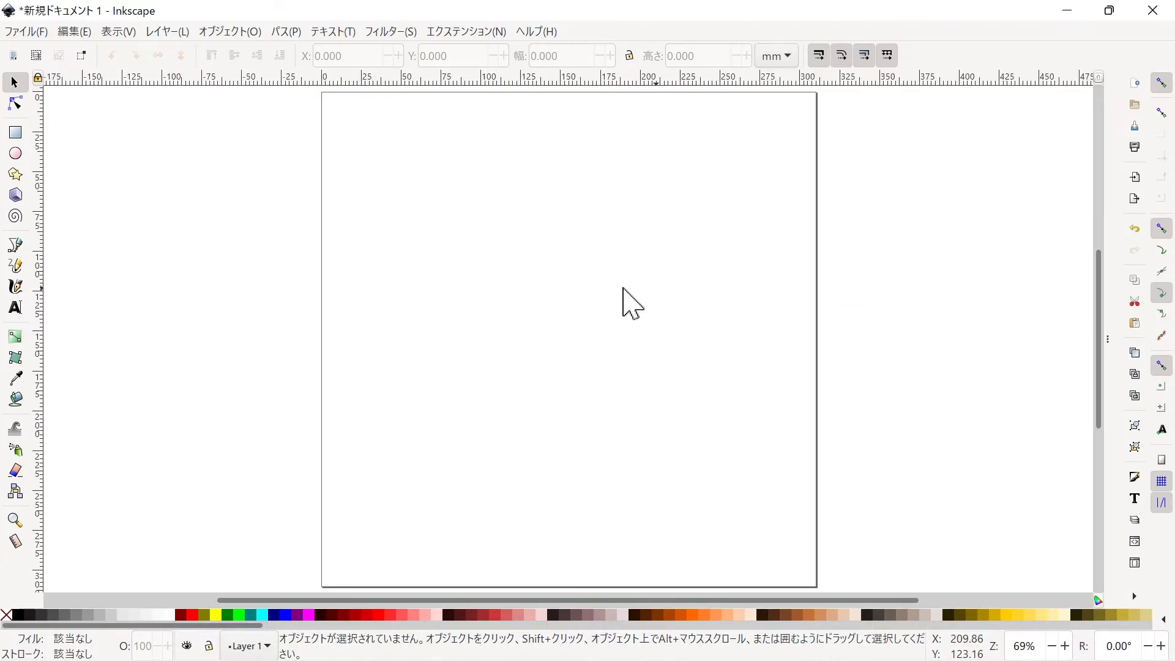
# Step: Draw a rectangle and a circle overlapping its lower-right corner
pyautogui.click(15, 132)
pyautogui.moveTo(440, 208); pyautogui.dragTo(586, 372)
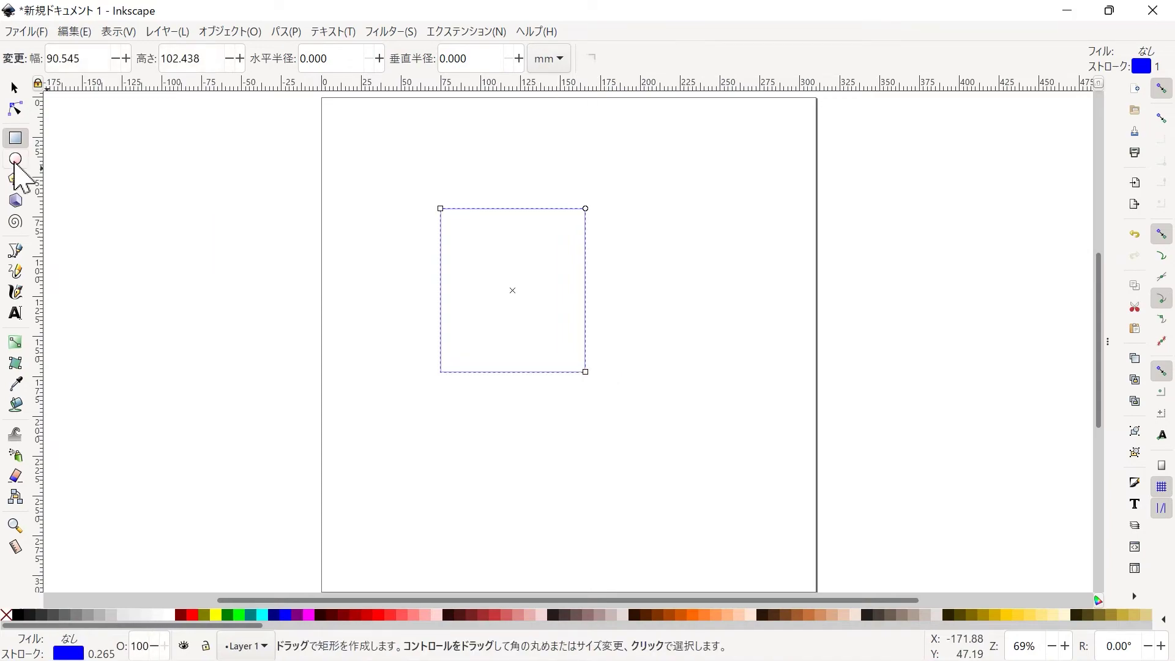
pyautogui.click(15, 159)
pyautogui.moveTo(541, 305); pyautogui.dragTo(716, 483)
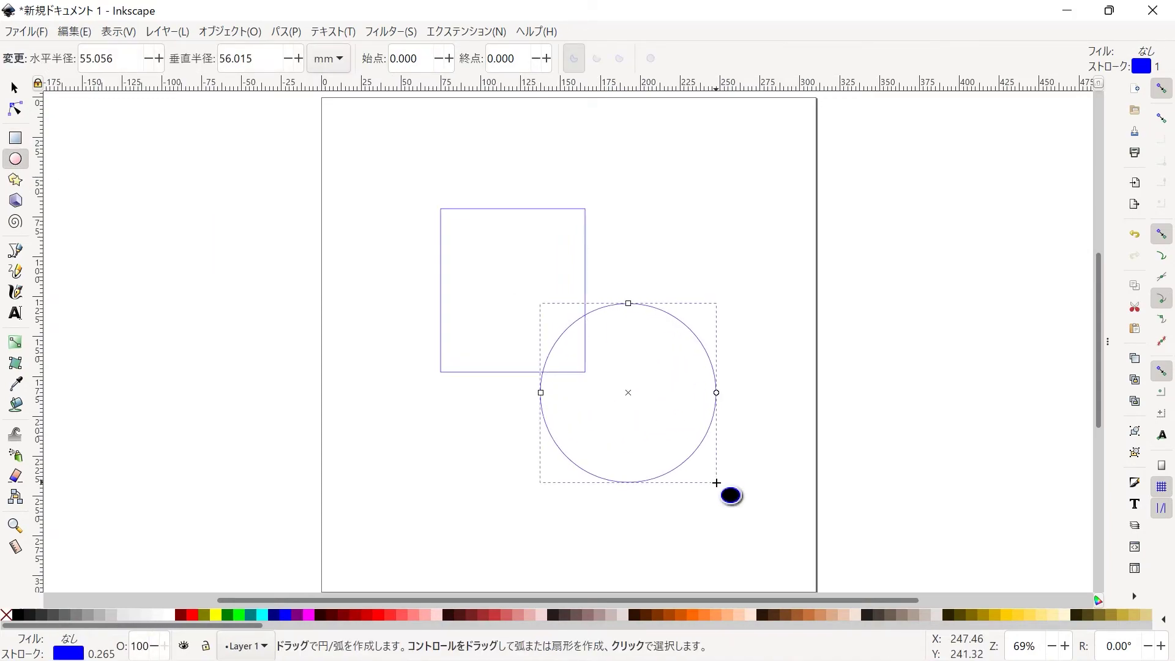
pyautogui.press('s')
# Step: Select both shapes and convert them with Path > Object to Path
pyautogui.moveTo(403, 179); pyautogui.dragTo(754, 535)
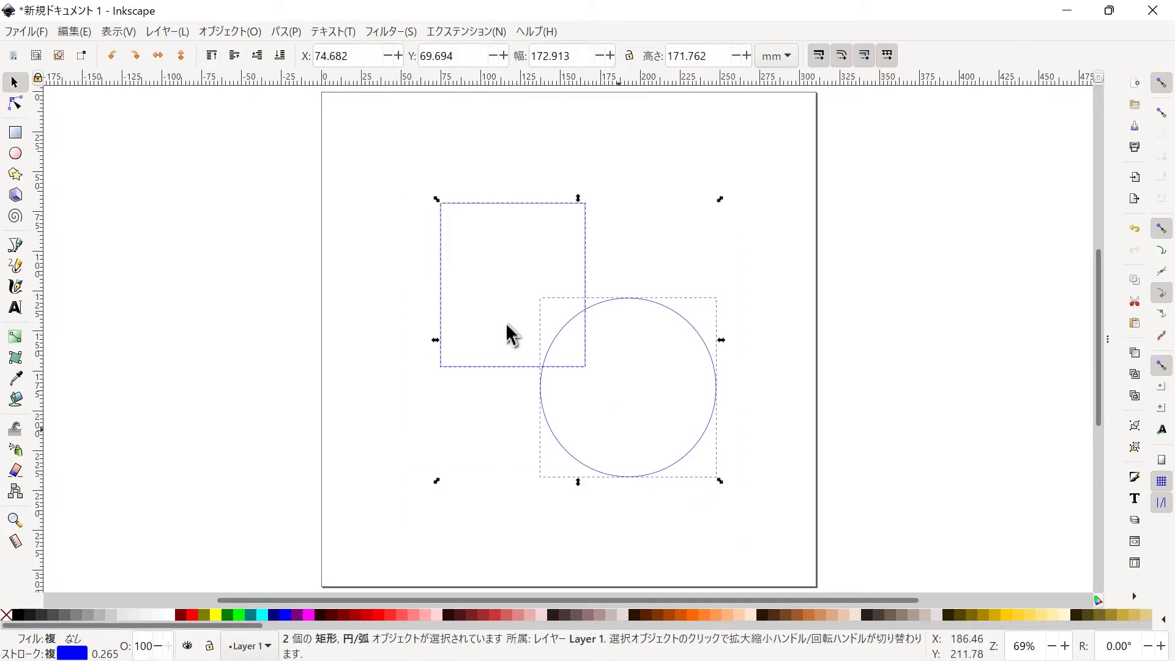
pyautogui.click(286, 32)
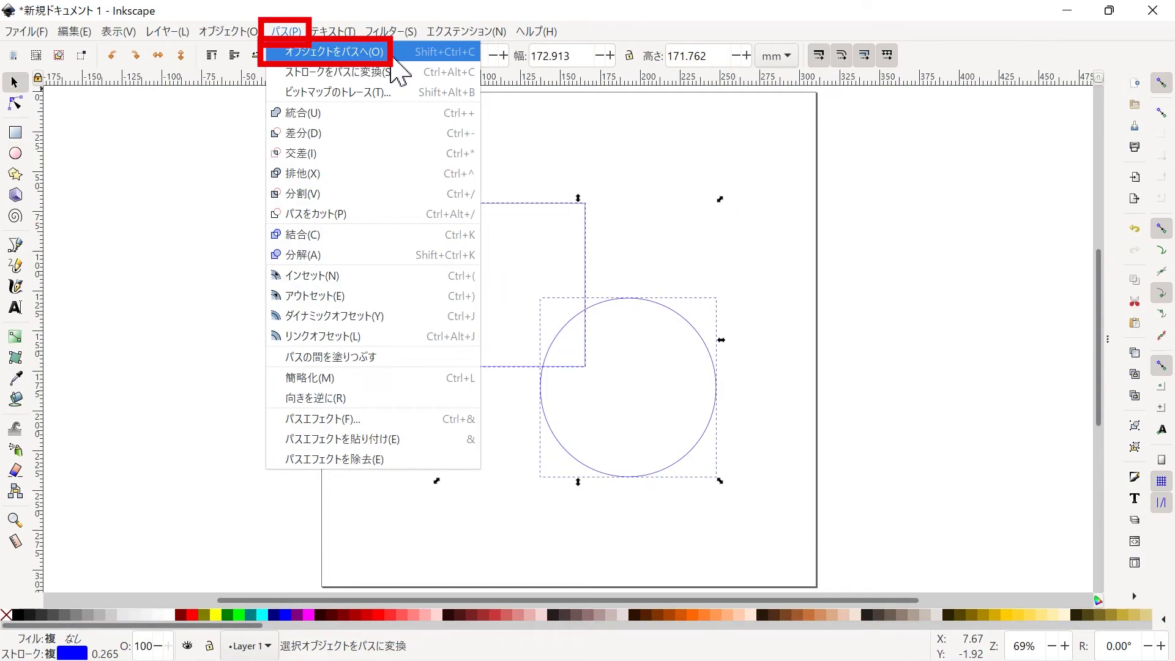
pyautogui.click(392, 56)
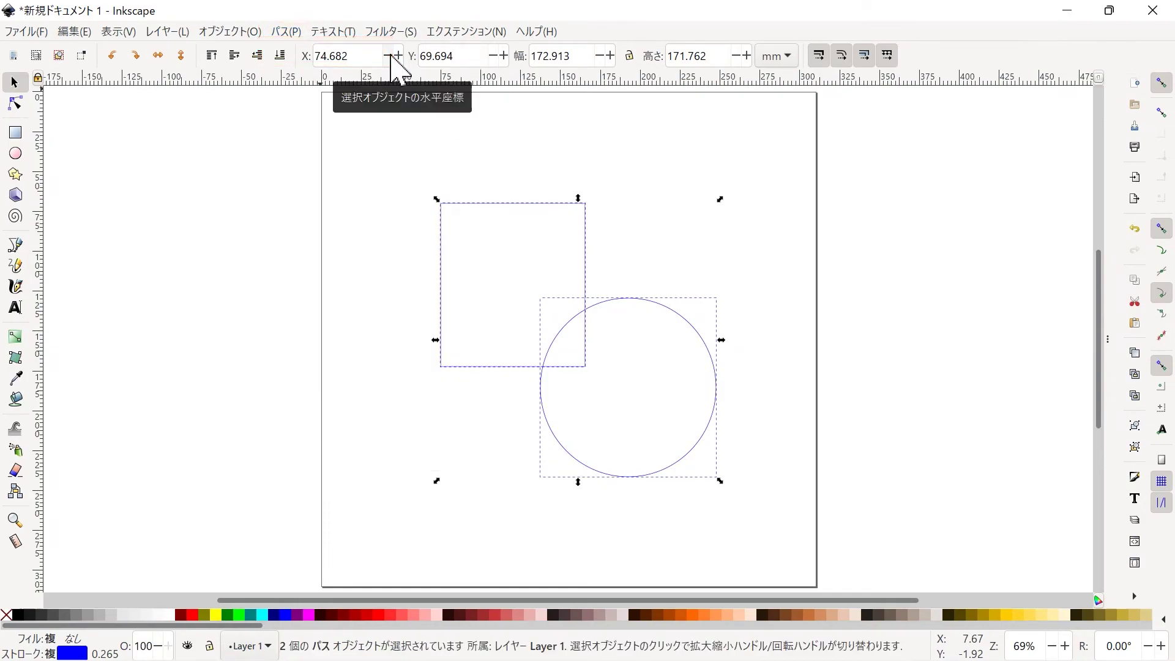
pyautogui.click(467, 32)
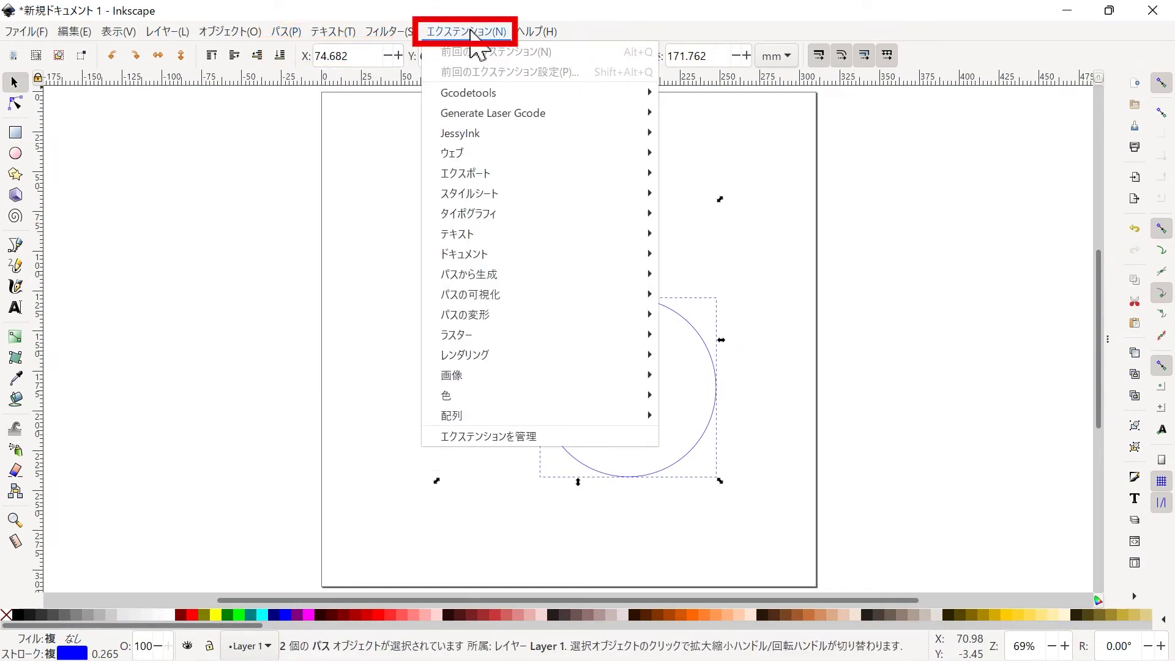
pyautogui.moveTo(494, 113)
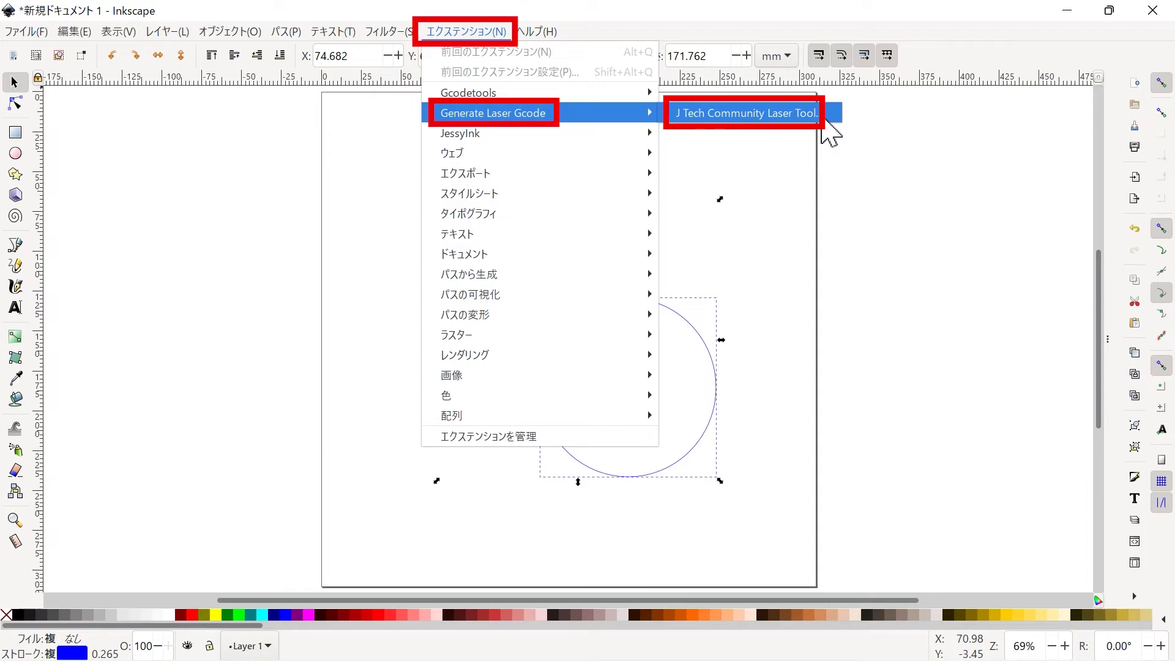
# Step: Apply the J Tech laser tool to the shapes, writing hfchannel.gcode to the Desktop
pyautogui.click(796, 113)
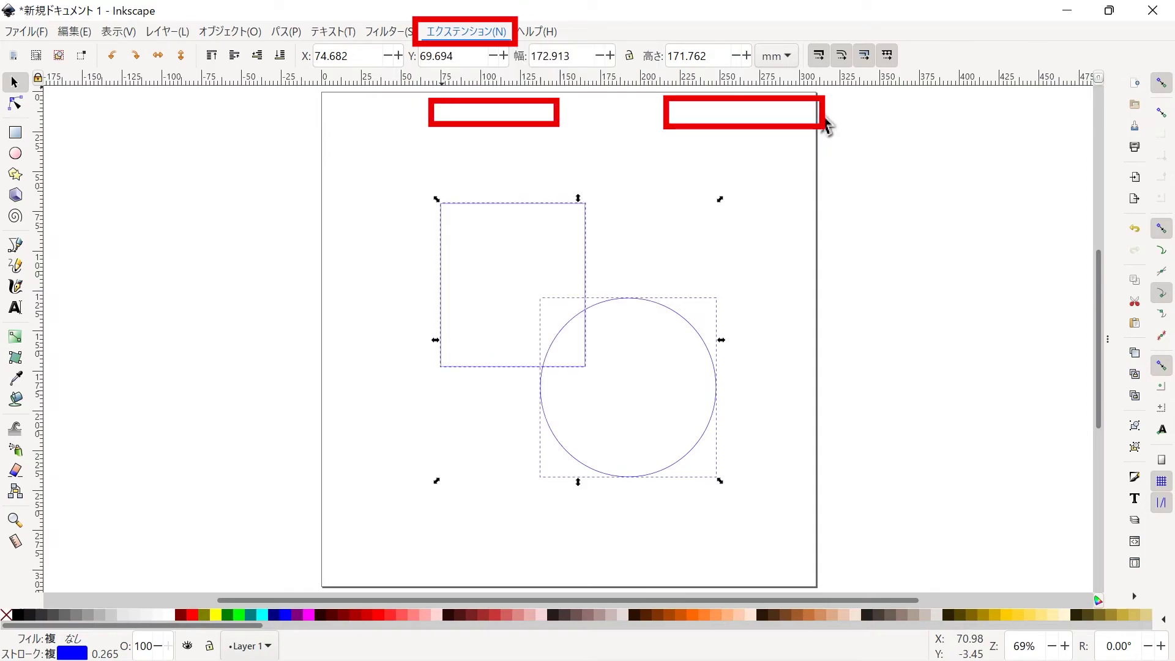
pyautogui.click(118, 94)
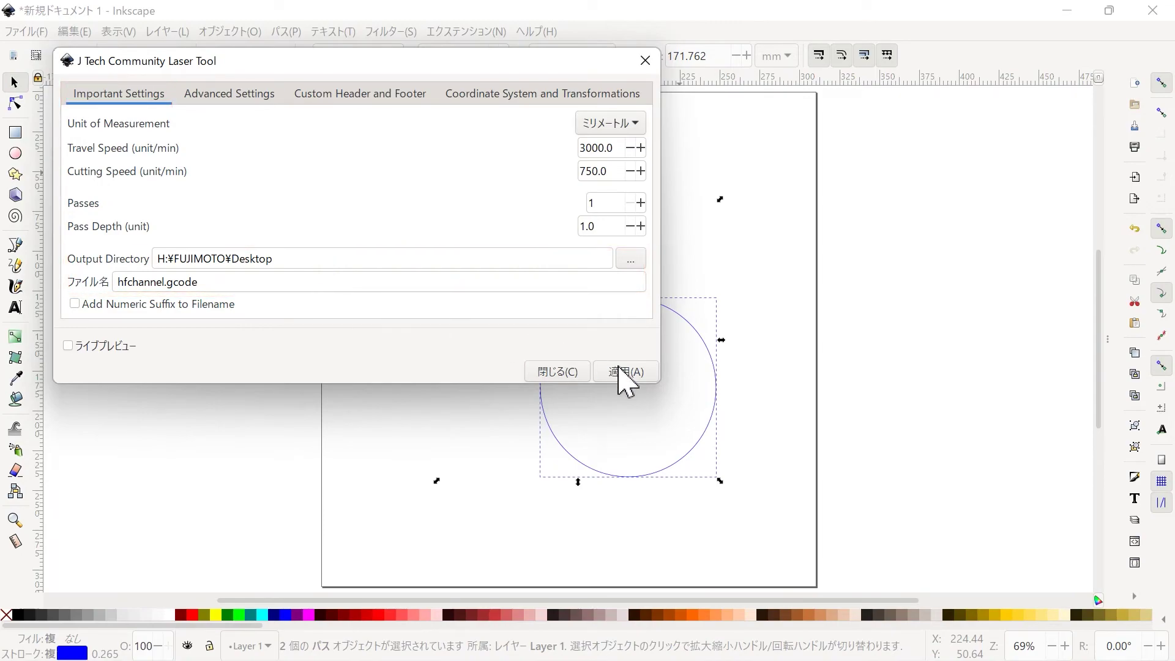
pyautogui.click(654, 381)
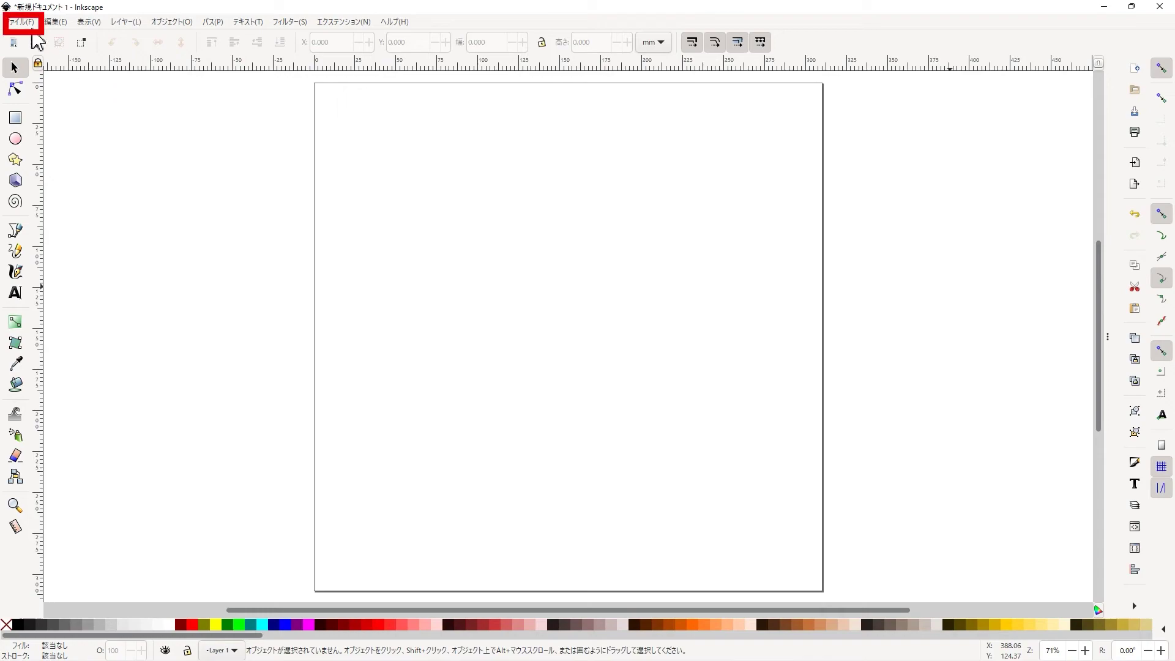
# Step: Import hfchannel.png into the document as an embedded image
pyautogui.click(28, 23)
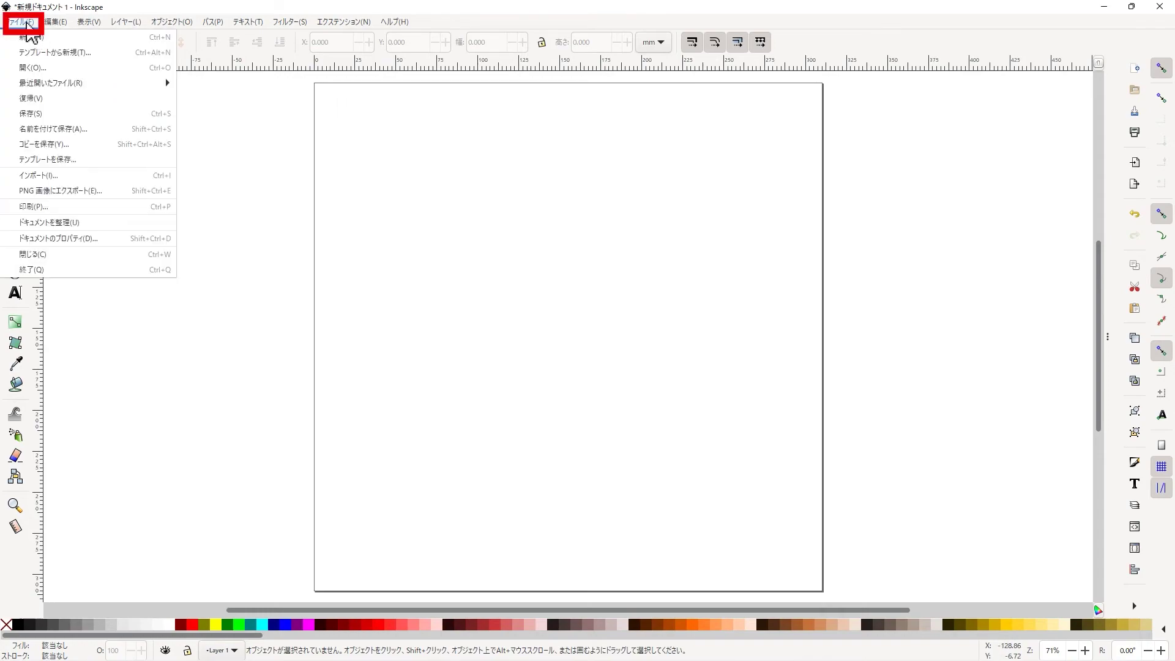
pyautogui.click(72, 177)
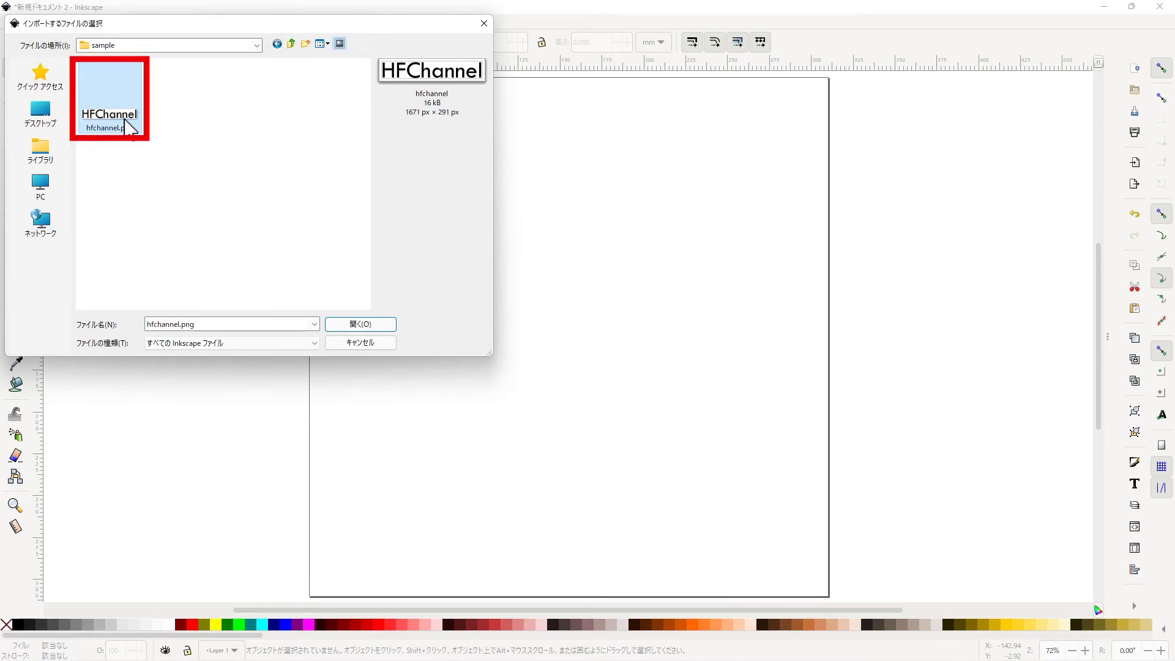
pyautogui.click(367, 326)
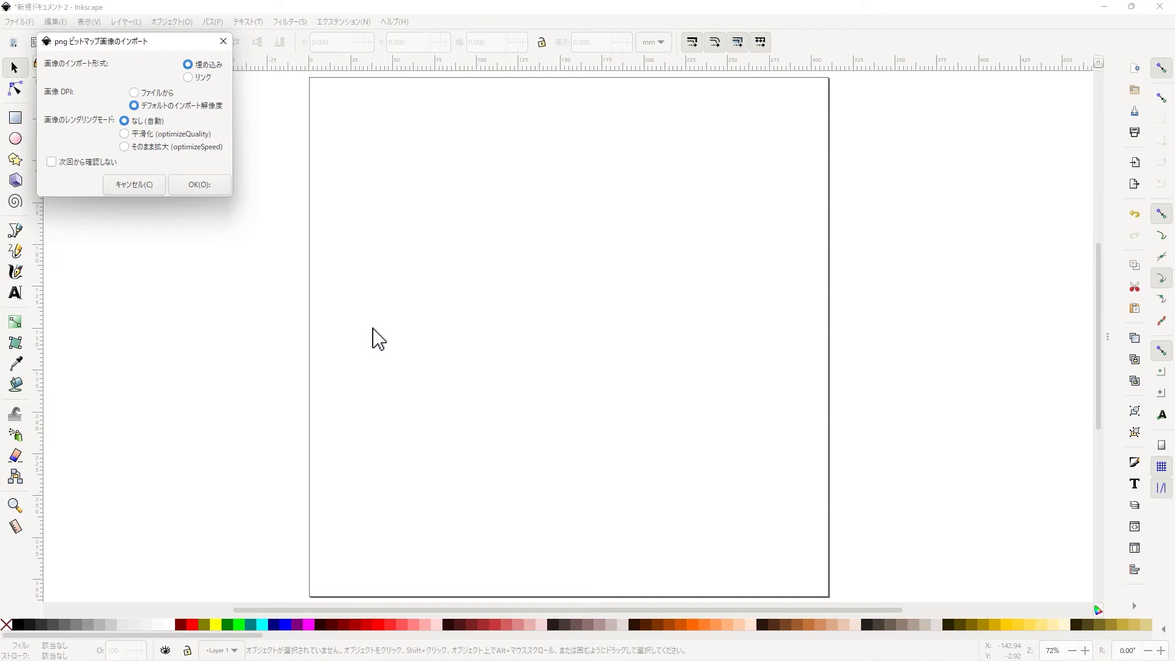
pyautogui.click(215, 192)
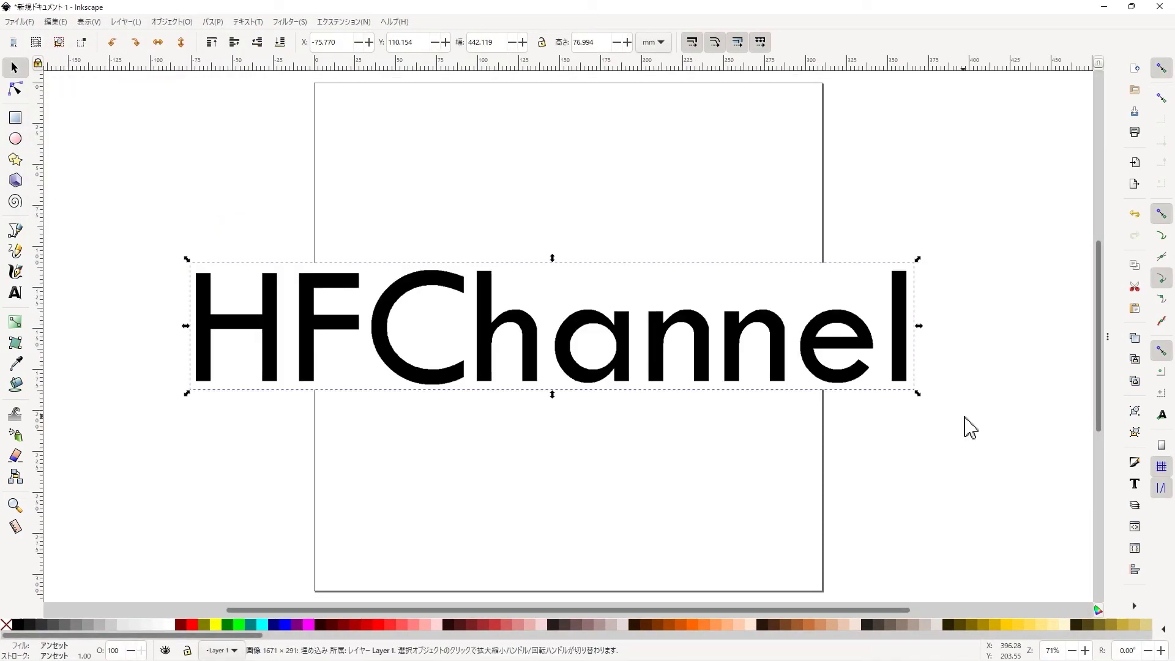
# Step: Resize the logo to 250 by 50 mm and move it to the page centre
pyautogui.tripleClick(504, 42)
pyautogui.write('250')
pyautogui.press('Tab')
pyautogui.write('50')
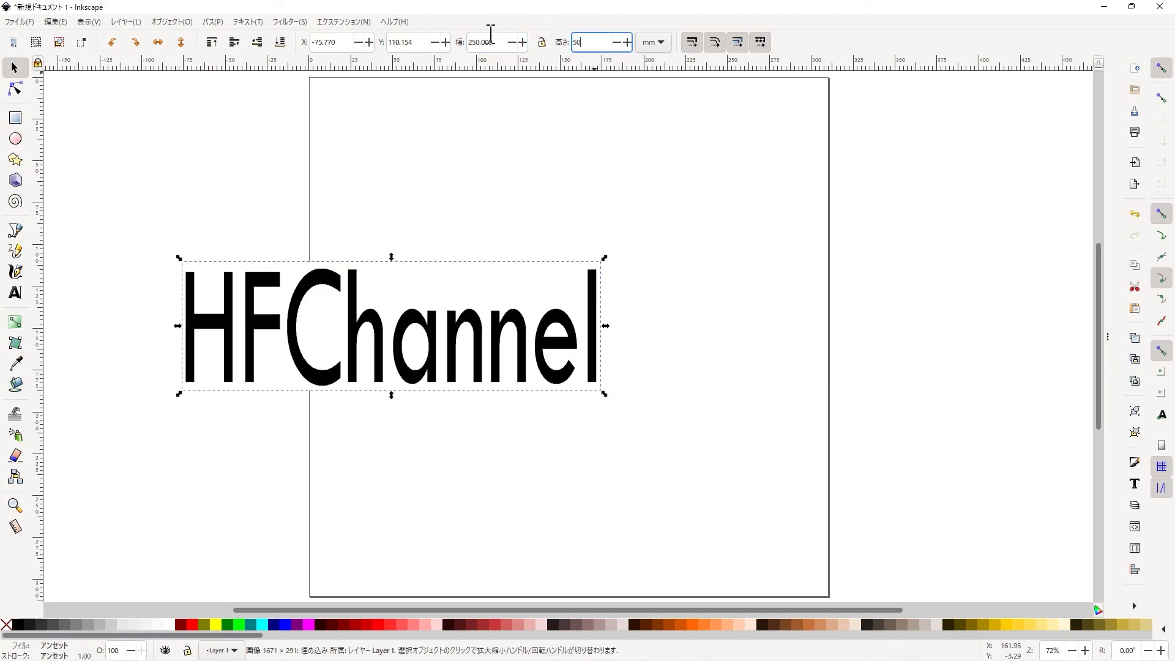
pyautogui.press('Return')
pyautogui.moveTo(369, 341); pyautogui.dragTo(540, 354)
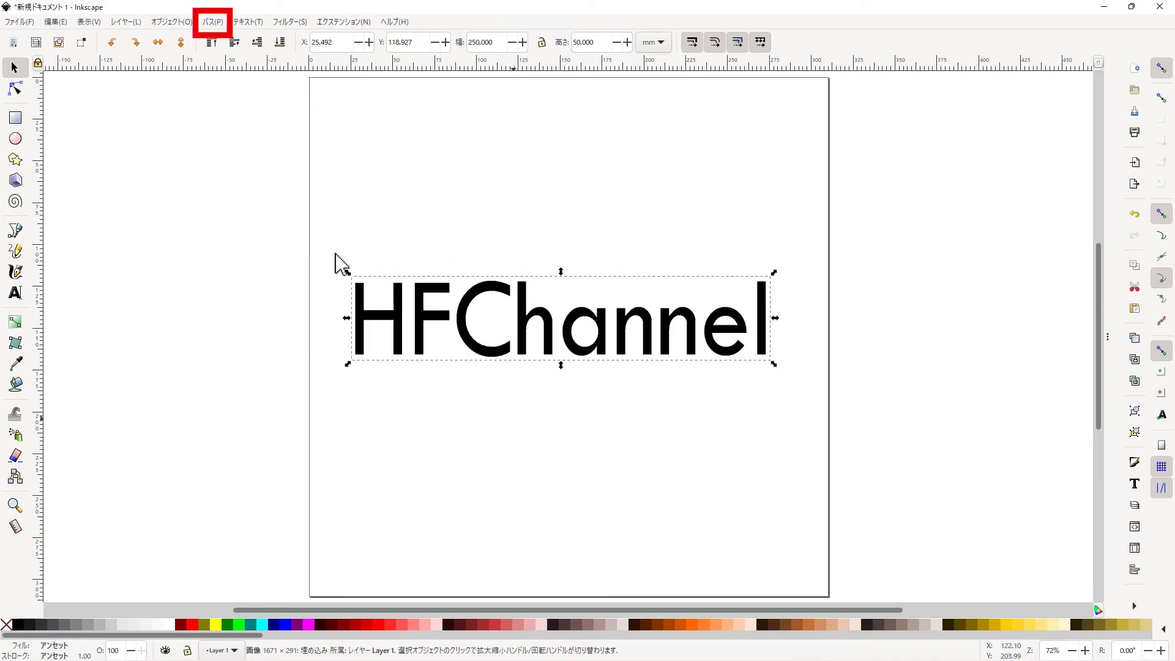
pyautogui.click(221, 26)
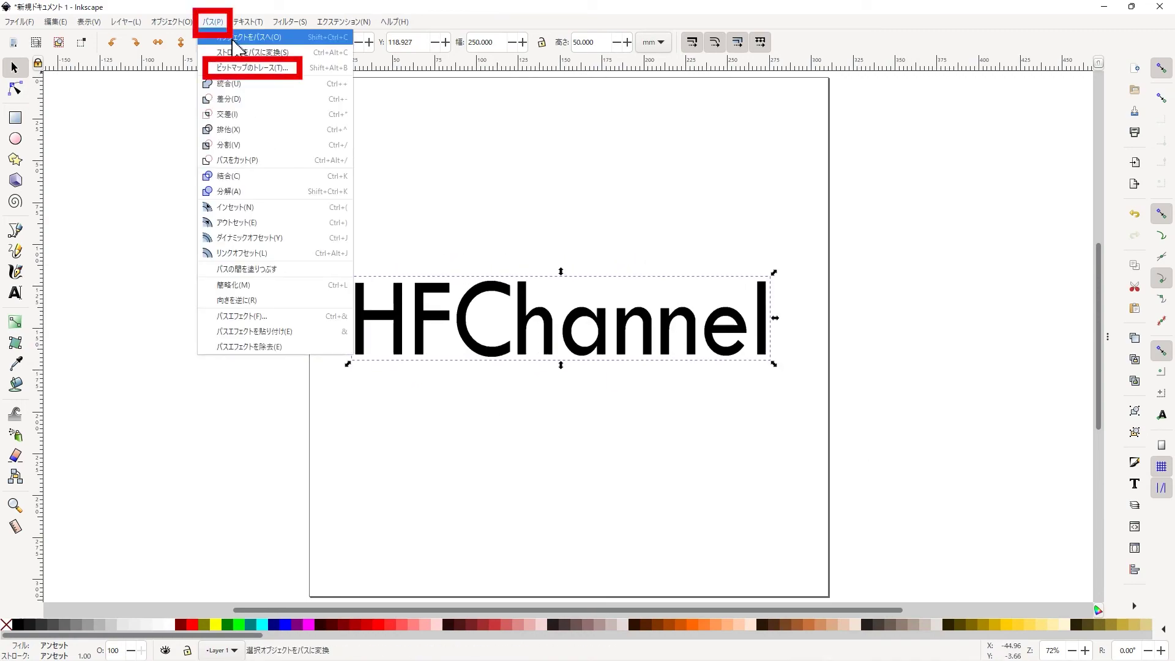
# Step: Trace the HFChannel bitmap with Trace Bitmap and convert the result to paths
pyautogui.click(271, 69)
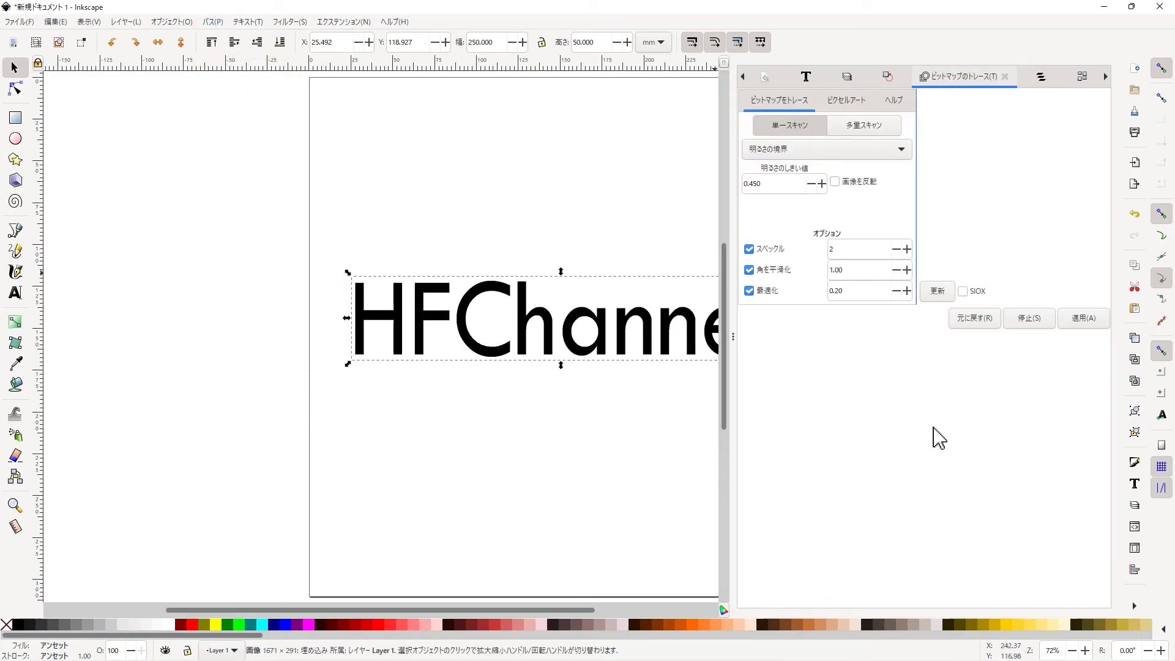
pyautogui.click(1083, 319)
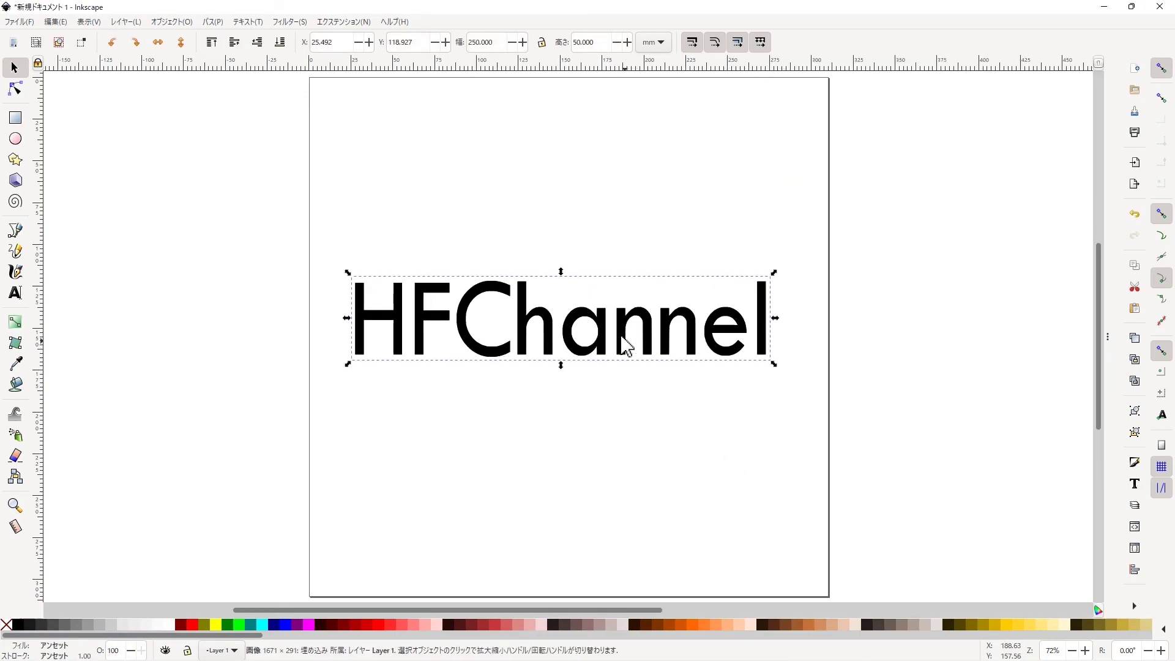
pyautogui.click(214, 22)
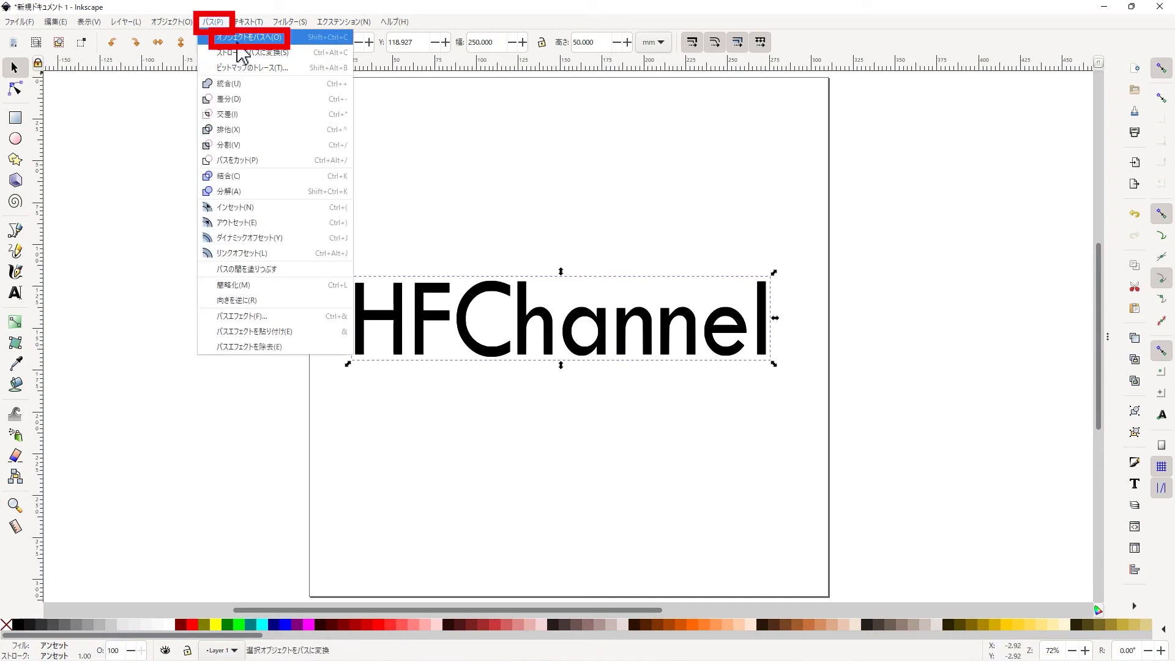
pyautogui.click(240, 39)
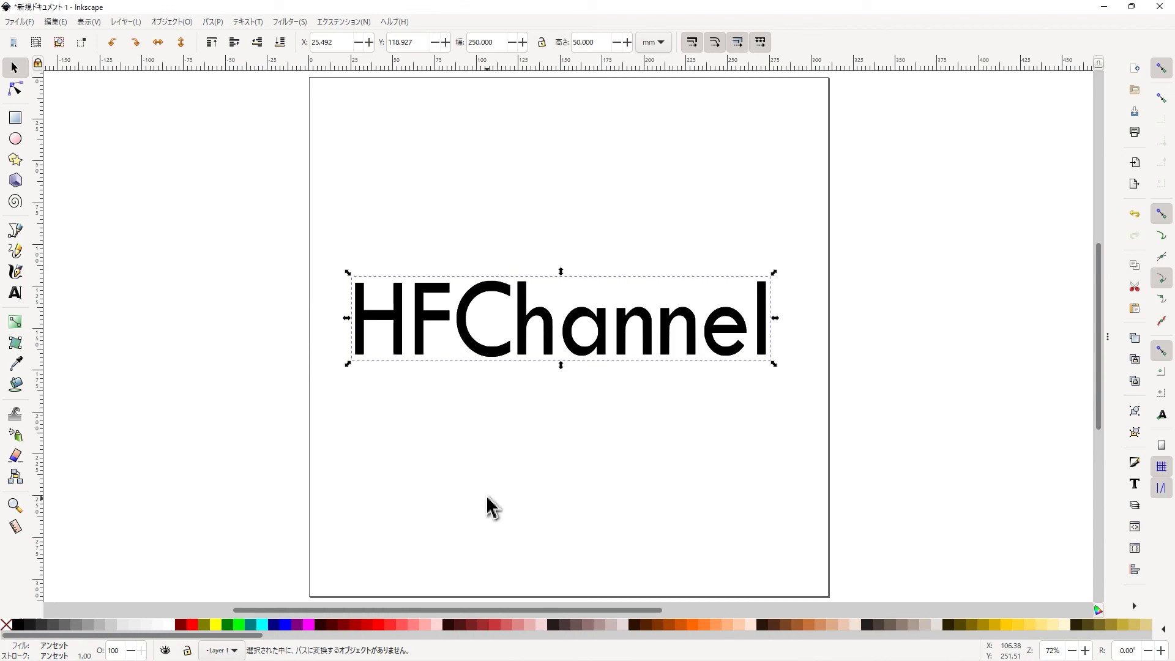
pyautogui.click(366, 23)
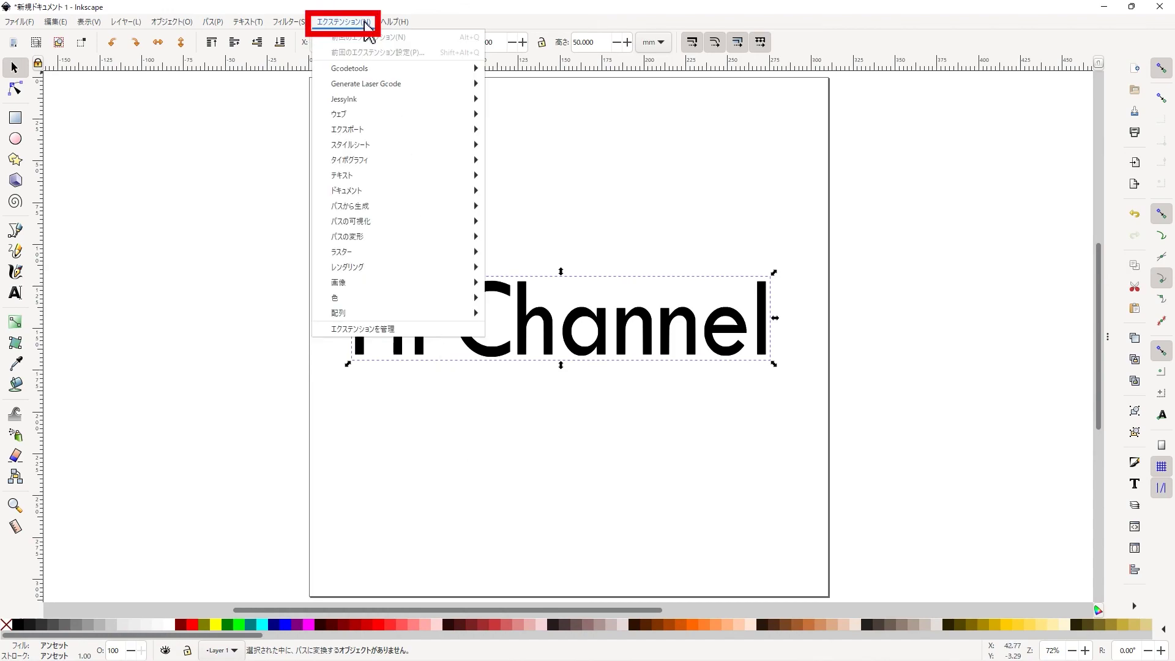
pyautogui.moveTo(366, 84)
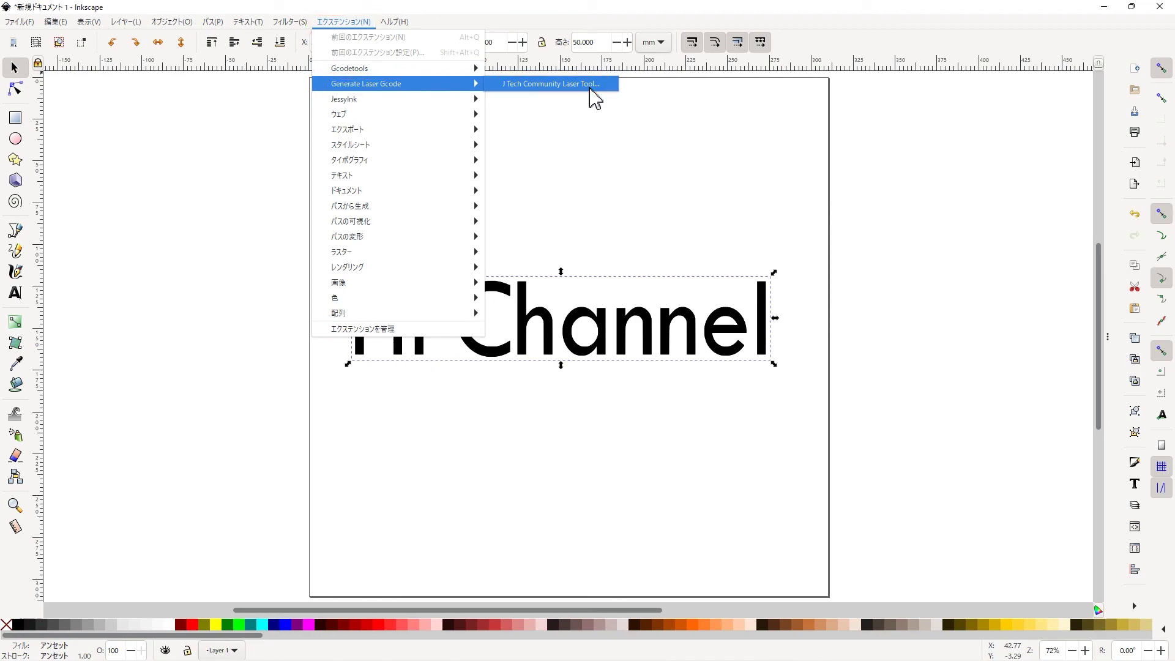
# Step: Launch the J Tech Community Laser Tool dialog to reach its coordinate settings for the traced logo
pyautogui.click(590, 85)
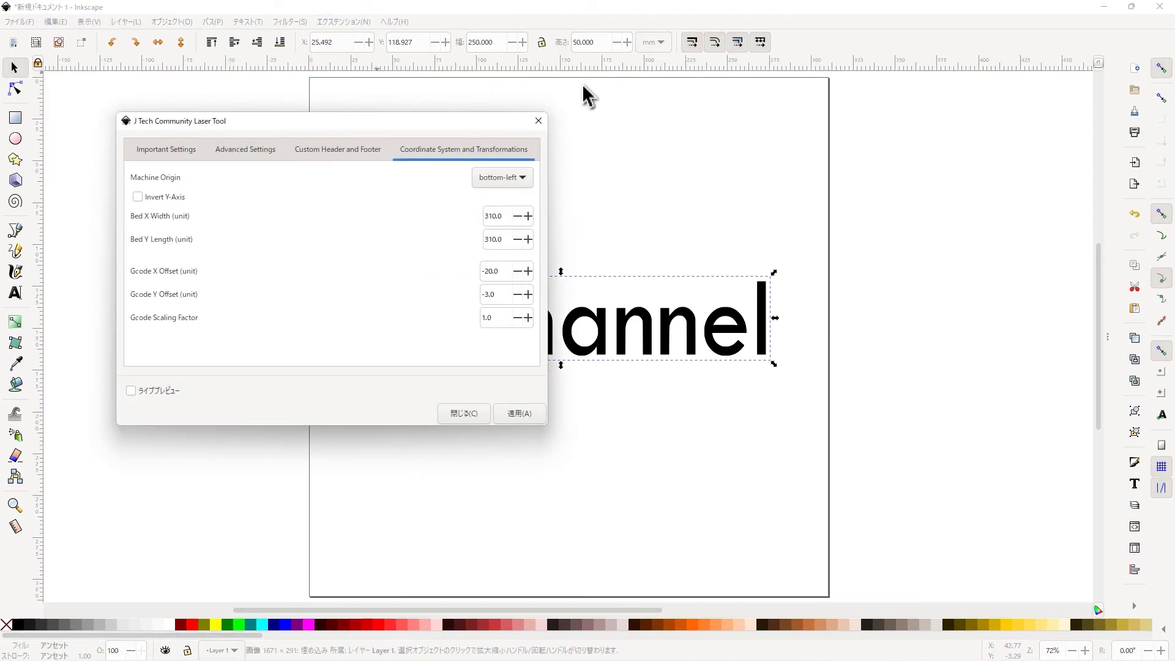